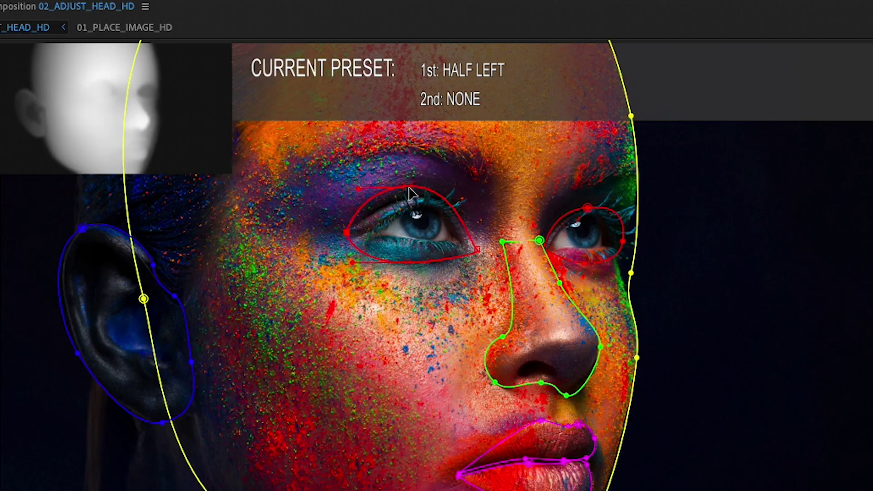
pyautogui.click(409, 189)
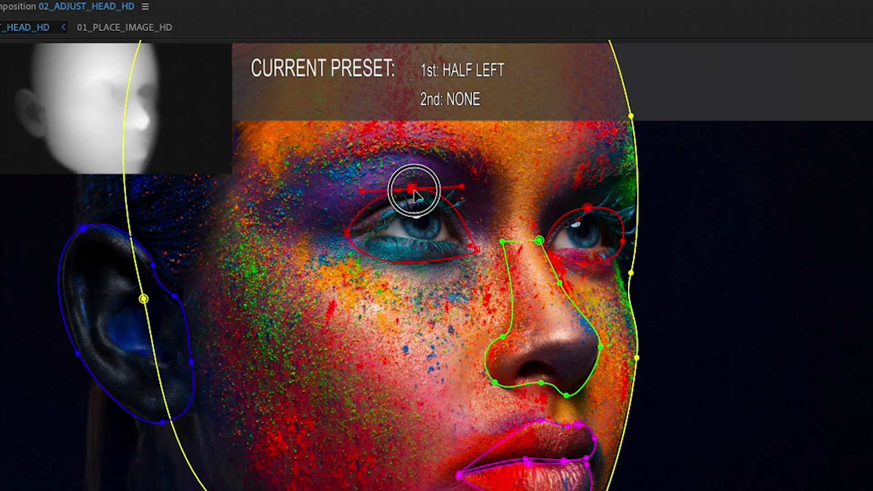
pyautogui.click(408, 257)
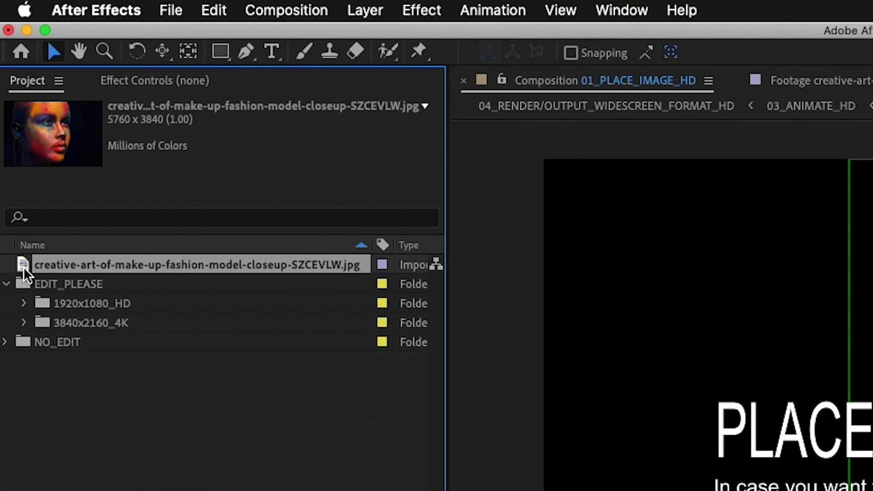
# Preview the make-up portrait footage, and add it as the top layer of the 01_PLACE_IMAGE_HD composition
pyautogui.doubleClick(23, 266)
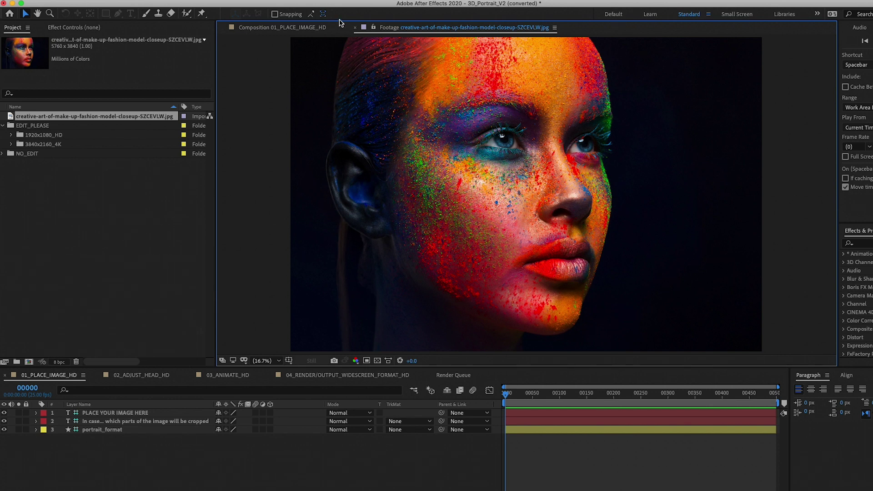
pyautogui.click(356, 27)
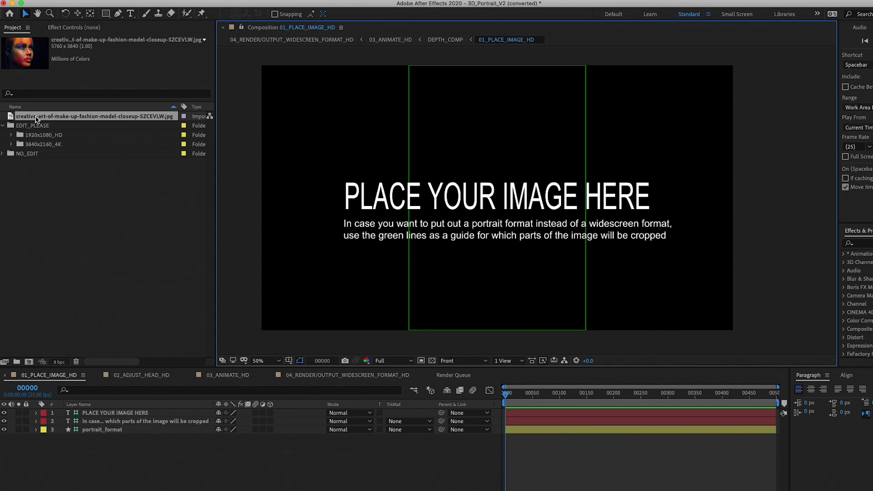
pyautogui.moveTo(36, 119); pyautogui.dragTo(73, 413)
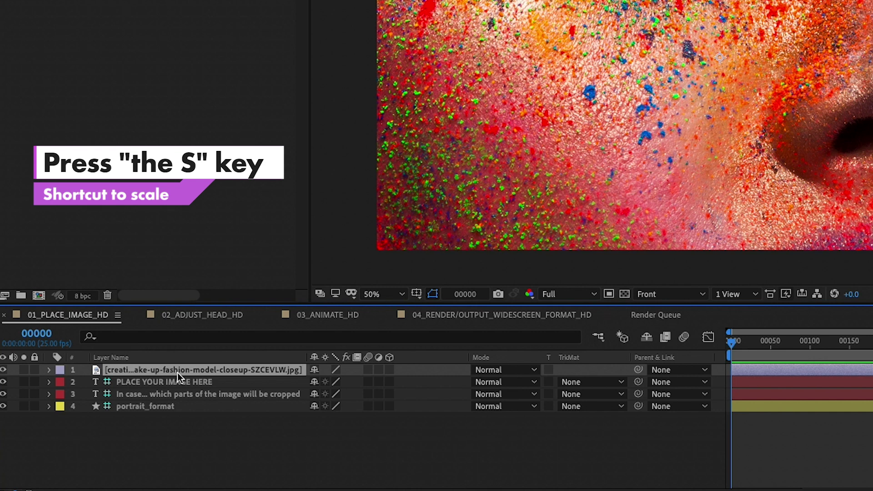
# Scale the portrait layer to 34% and move it down slightly so the face is framed in the composition
pyautogui.press('s')
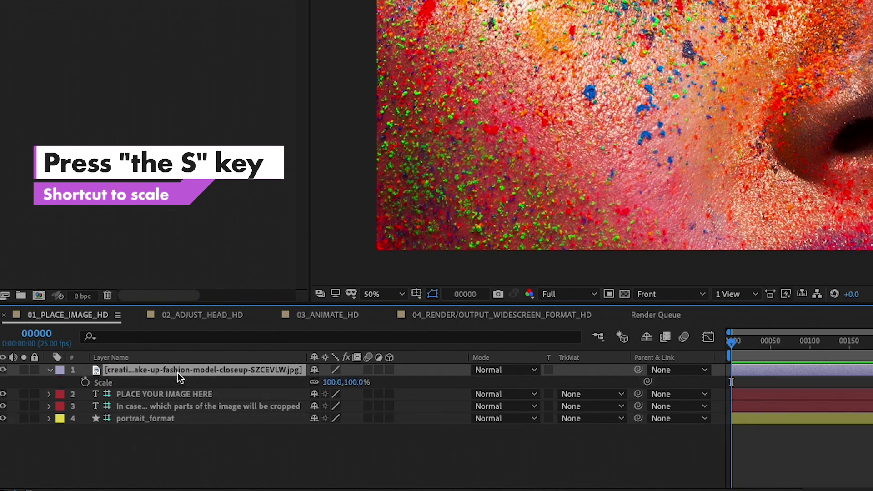
pyautogui.click(329, 382)
pyautogui.moveTo(329, 382); pyautogui.dragTo(277, 371)
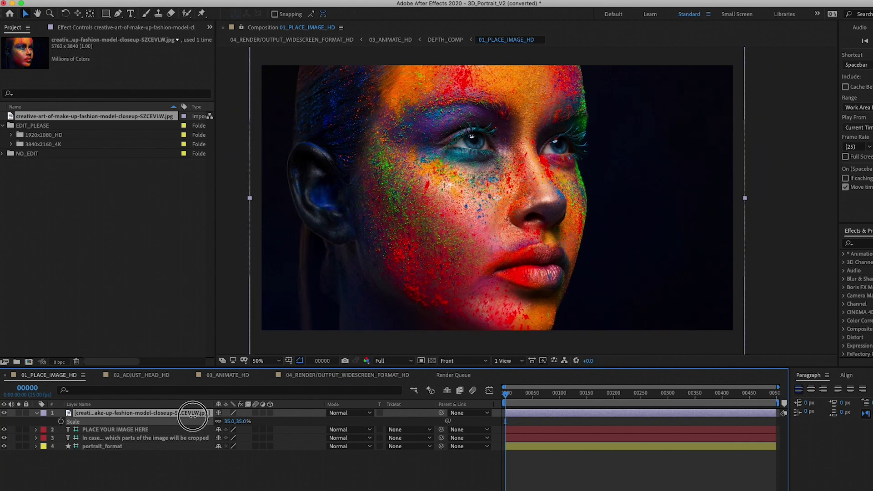
pyautogui.moveTo(193, 415); pyautogui.dragTo(192, 415)
pyautogui.moveTo(405, 173); pyautogui.dragTo(407, 190)
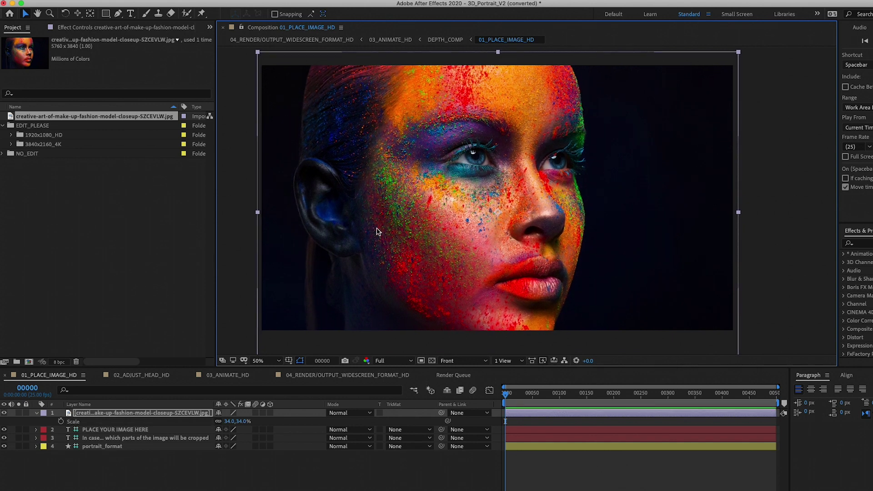
# Open the 02_ADJUST_HEAD_HD composition and set the viewer magnification to Fit
pyautogui.click(142, 376)
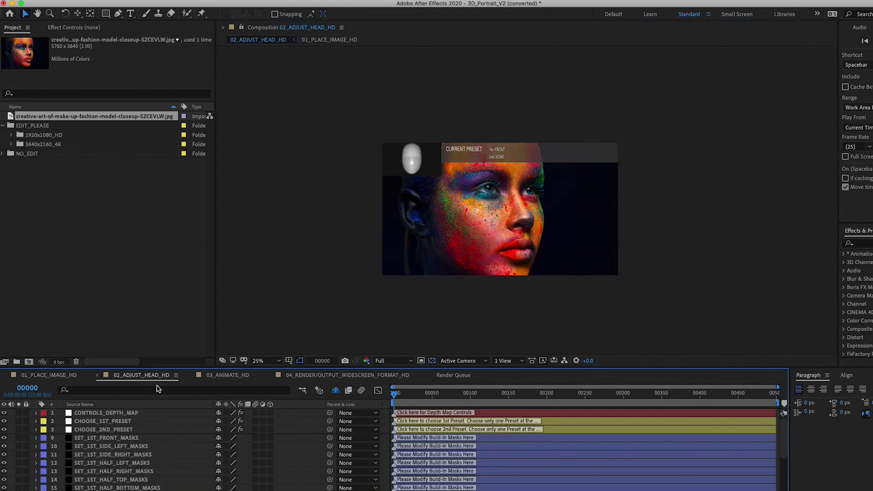
pyautogui.click(276, 361)
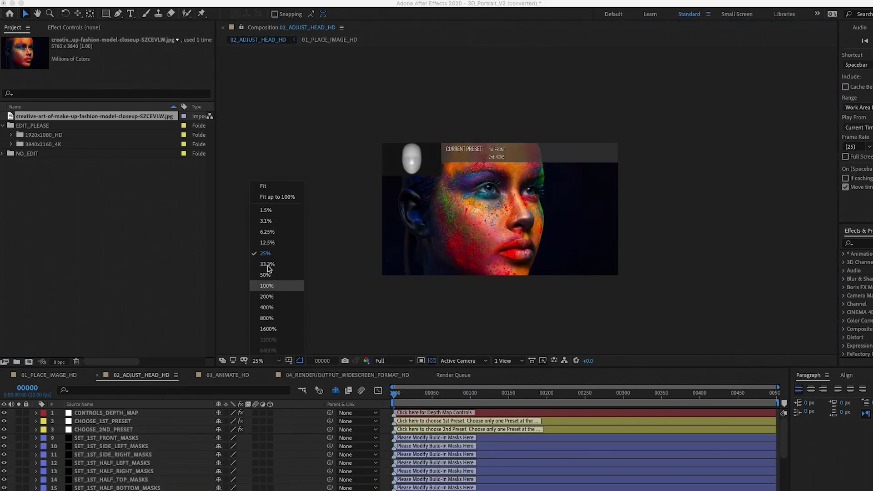
pyautogui.click(269, 187)
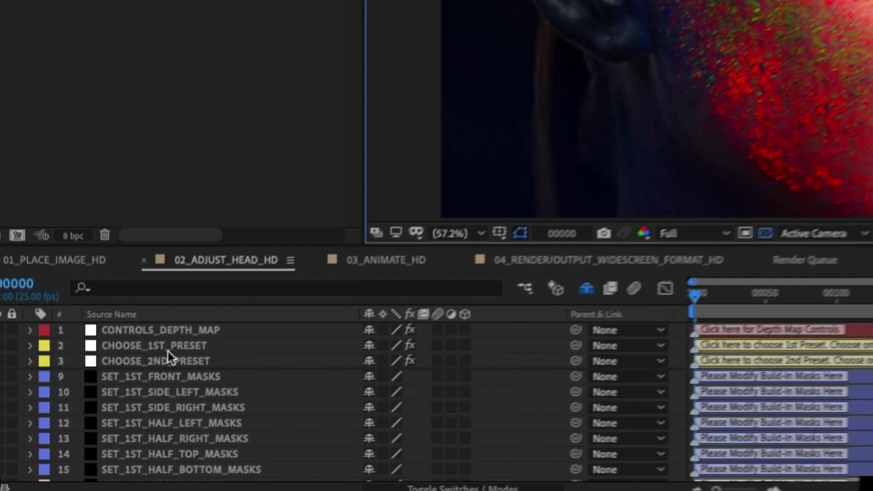
# In the effect controls of CHOOSE_1ST_PRESET, turn off PRESET_USE_FRONT and turn on PRESET_USE_HALF_LEFT
pyautogui.click(182, 346)
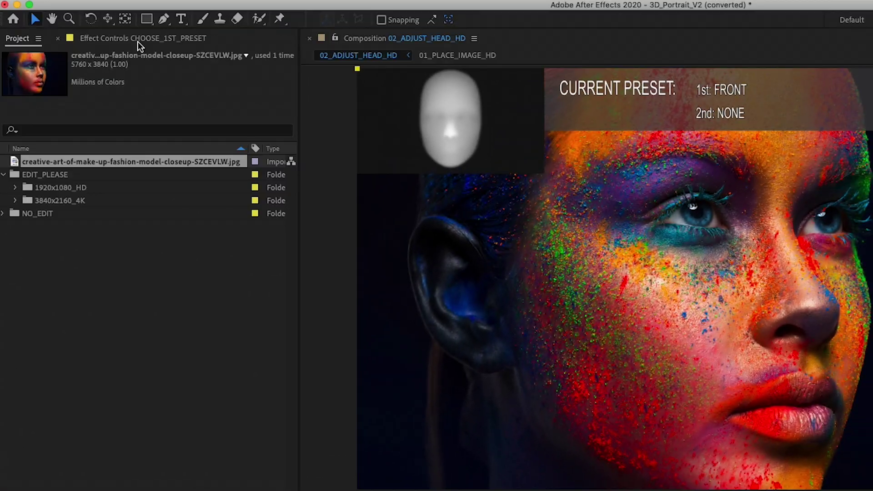
pyautogui.click(121, 43)
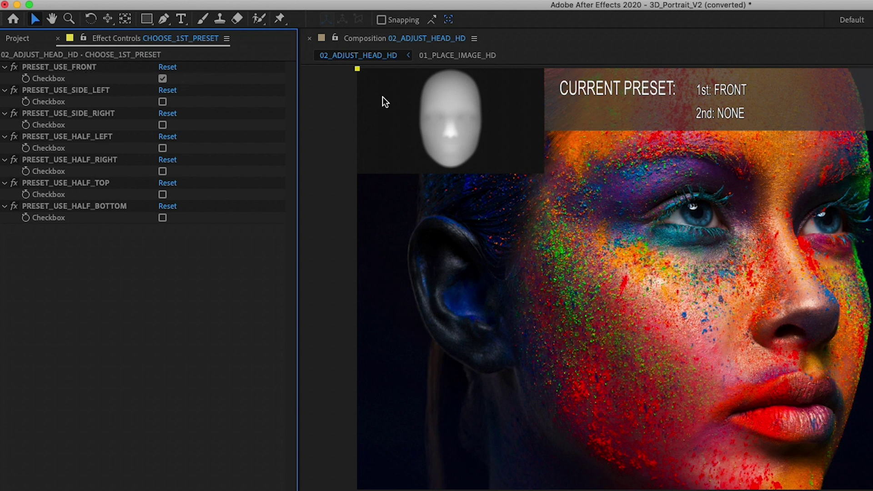
pyautogui.click(163, 79)
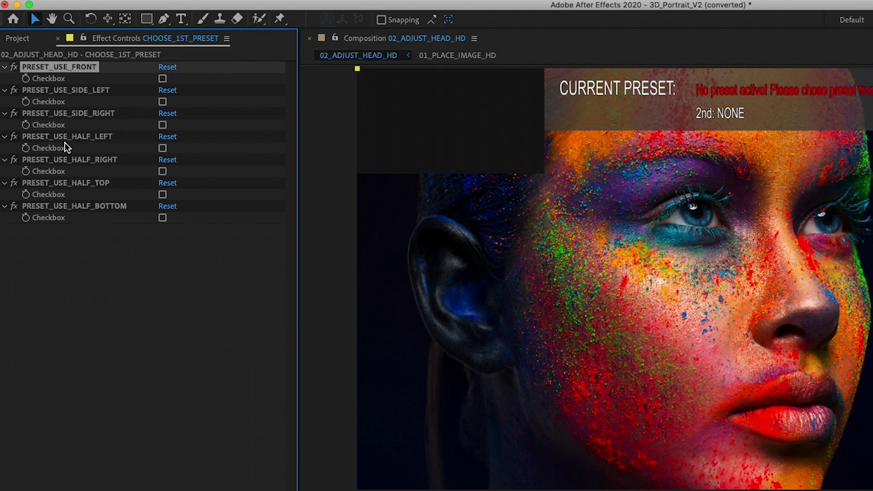
pyautogui.click(163, 149)
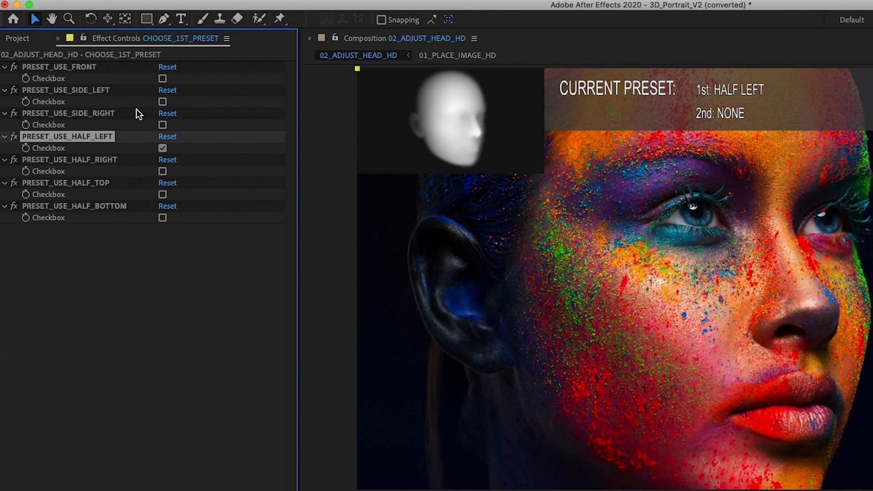
# Try PRESET_USE_SIDE_RIGHT and PRESET_USE_SIDE_LEFT as the first preset, and go back to PRESET_USE_HALF_LEFT
pyautogui.click(163, 126)
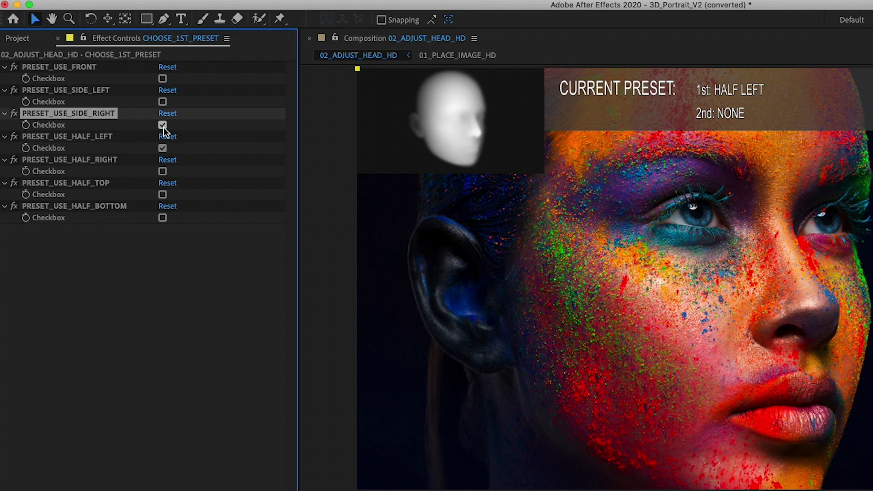
pyautogui.click(163, 148)
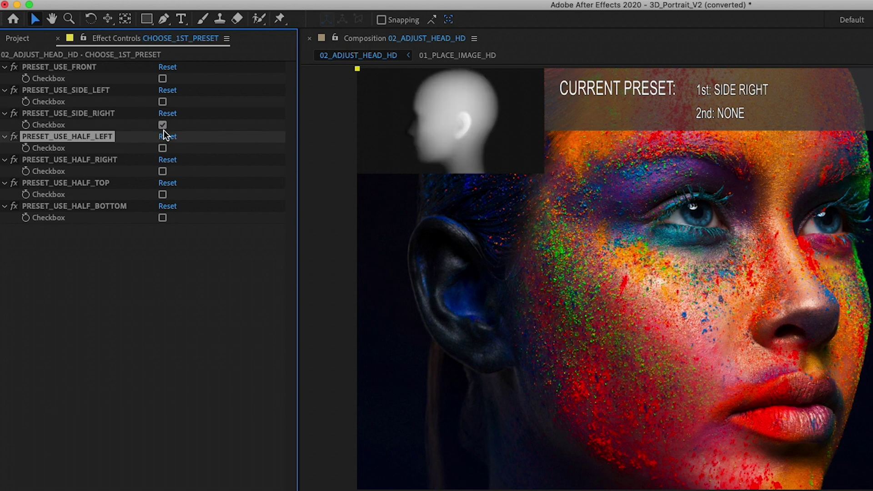
pyautogui.click(163, 125)
pyautogui.click(162, 102)
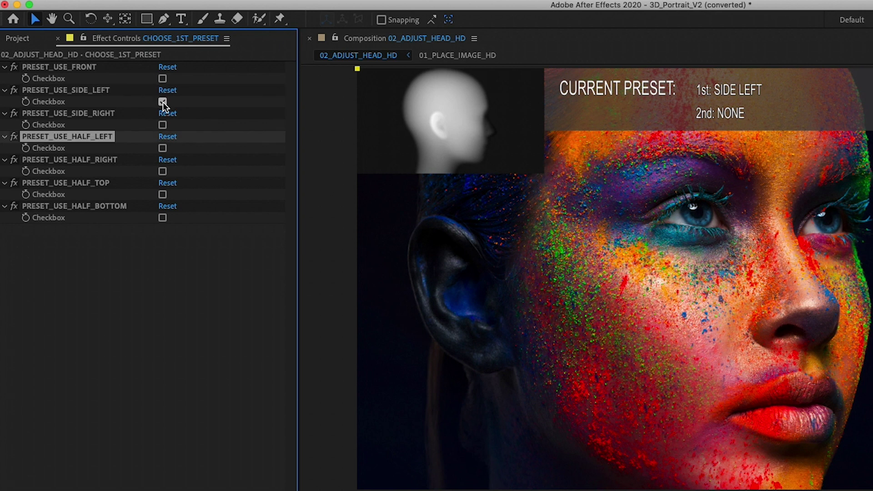
pyautogui.click(163, 102)
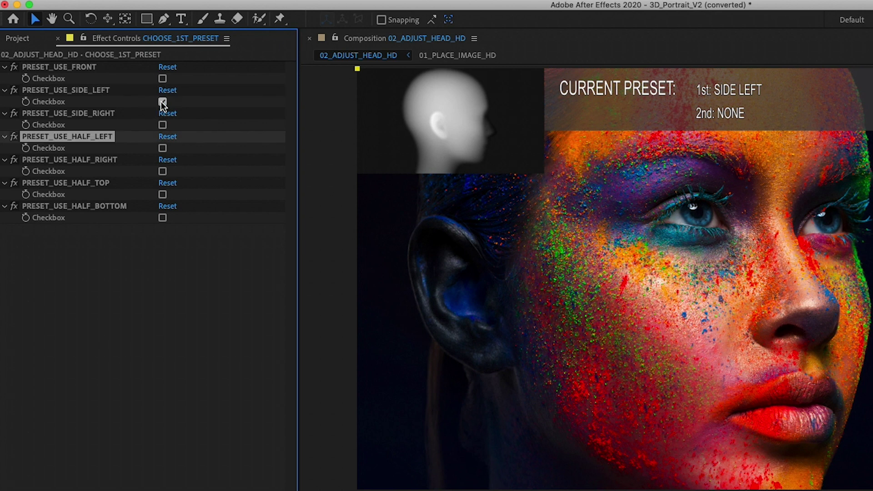
pyautogui.click(163, 149)
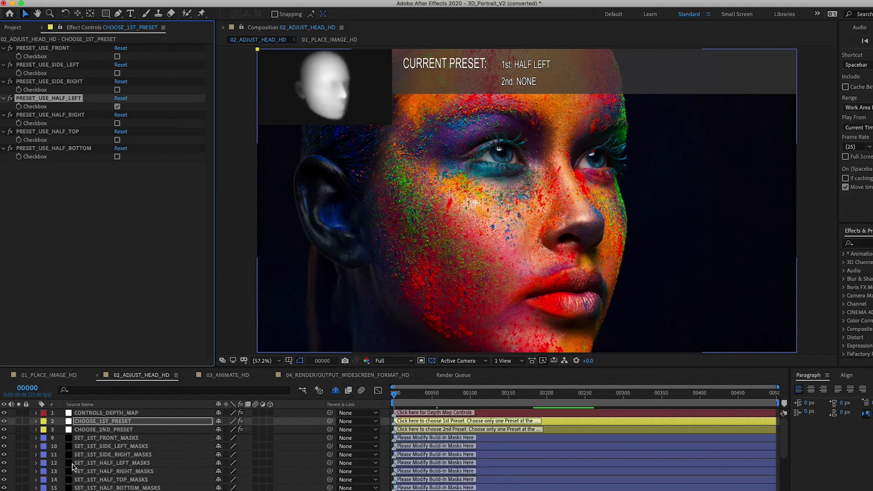
# Expand the masks of the SET_1ST_HALF_LEFT_MASKS layer and free-transform all of them together, from head to lower lip
pyautogui.click(141, 447)
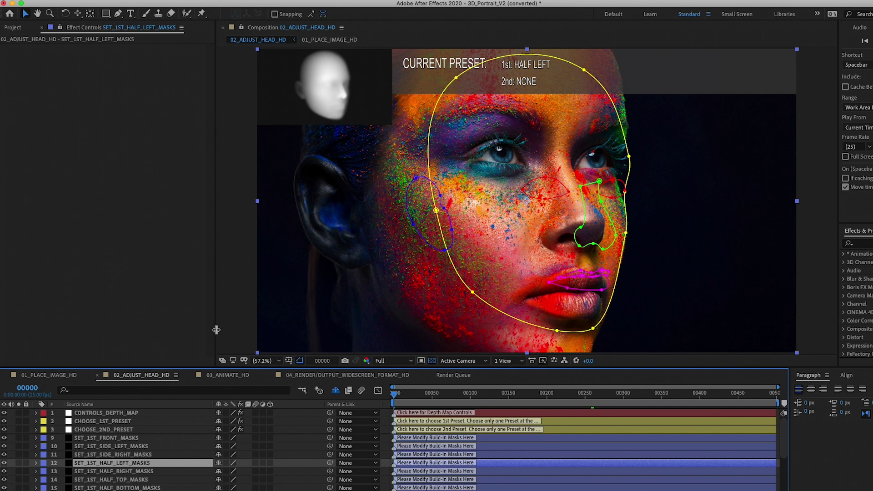
pyautogui.click(36, 464)
pyautogui.scroll(-5, 37, 467)
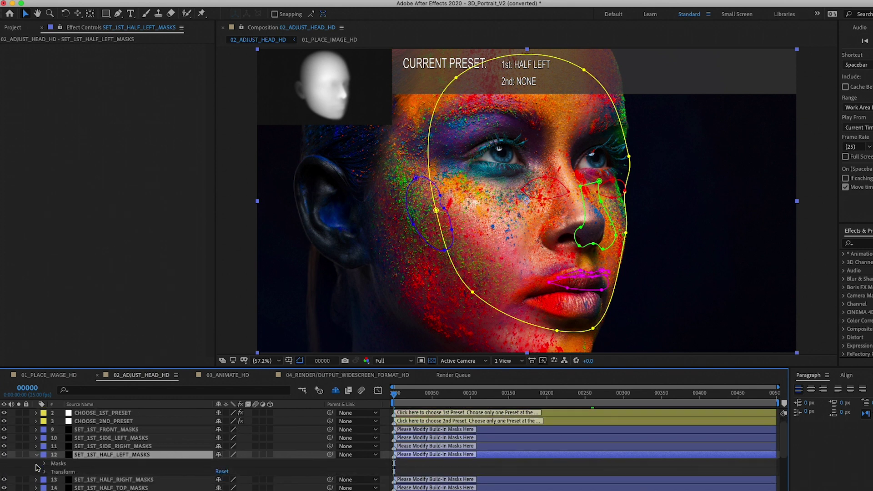
pyautogui.click(45, 422)
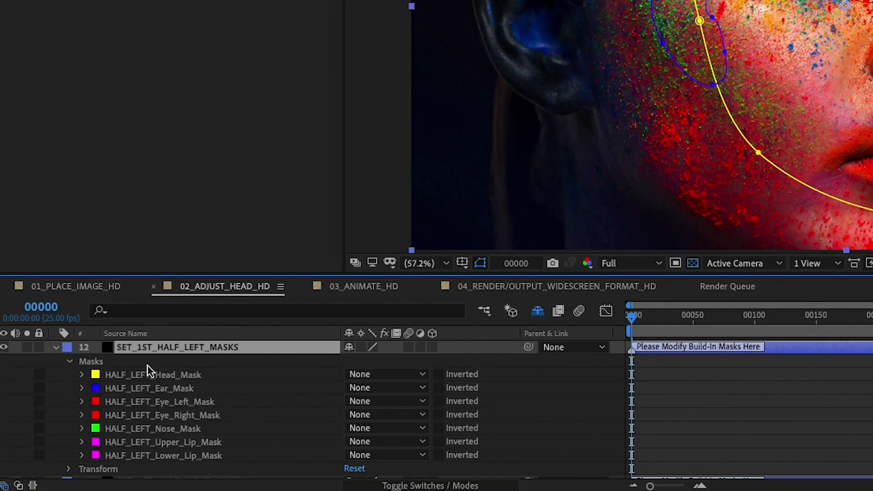
pyautogui.click(93, 429)
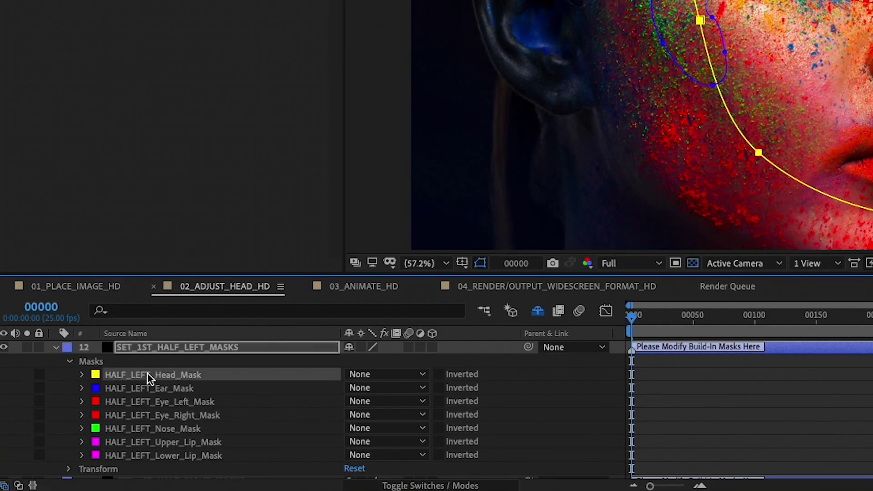
pyautogui.keyDown('shift'); pyautogui.click(139, 455); pyautogui.keyUp('shift')
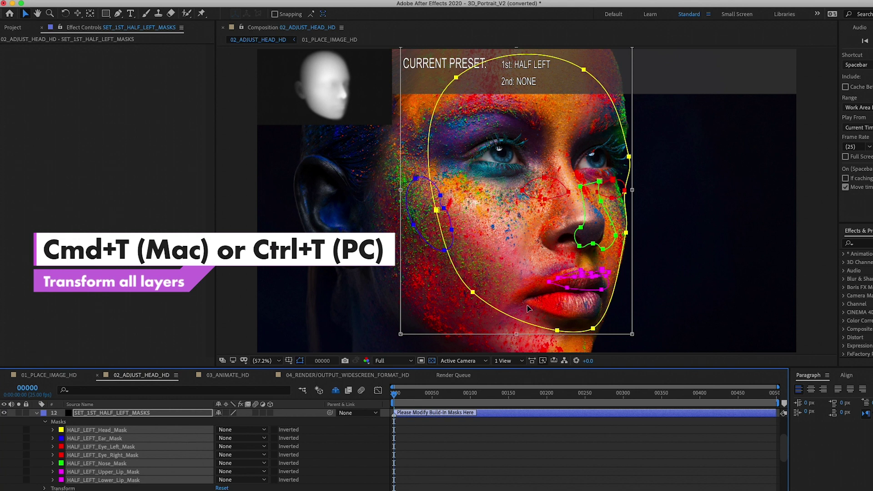
# Enlarge and reposition the whole mask group, with the view at 33.3%, so it roughly matches the portrait's head, ear and facial features
pyautogui.click(279, 362)
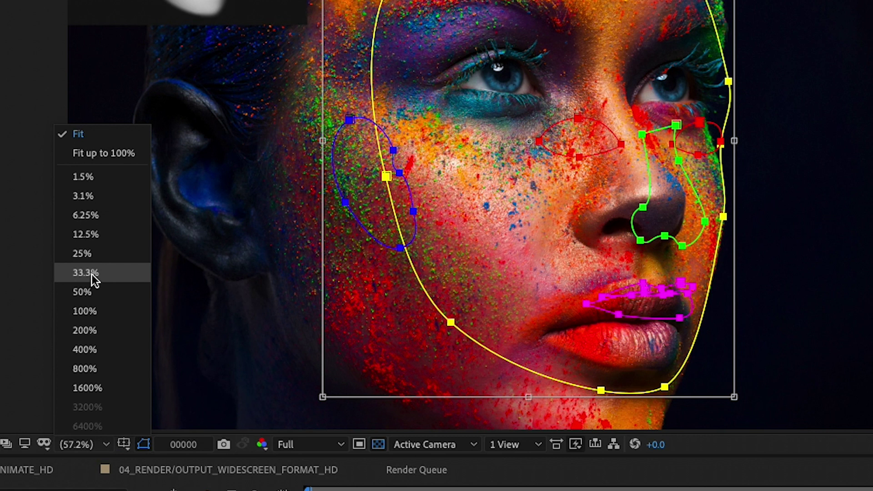
pyautogui.click(92, 274)
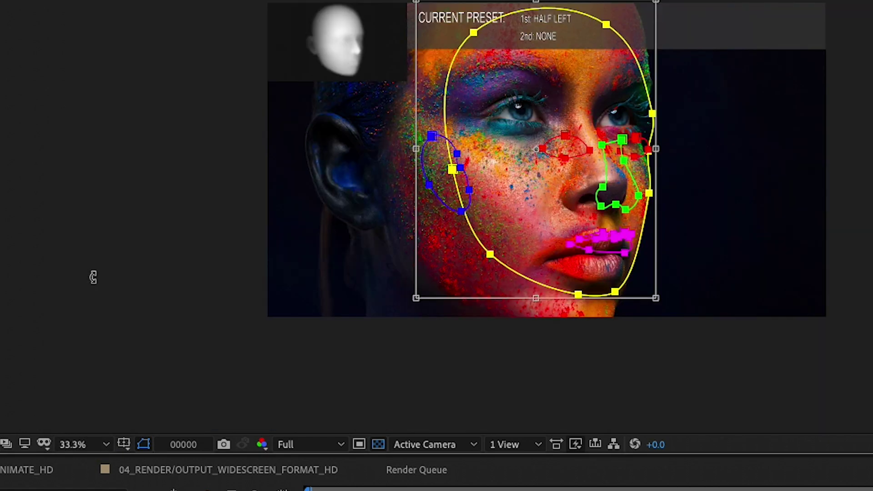
pyautogui.click(657, 298)
pyautogui.moveTo(657, 298); pyautogui.dragTo(763, 383)
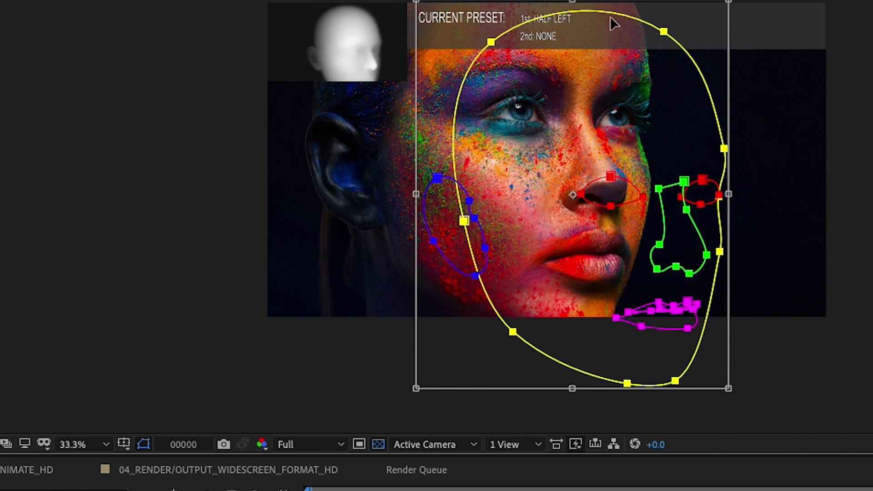
pyautogui.click(598, 18)
pyautogui.moveTo(597, 18); pyautogui.dragTo(518, 1)
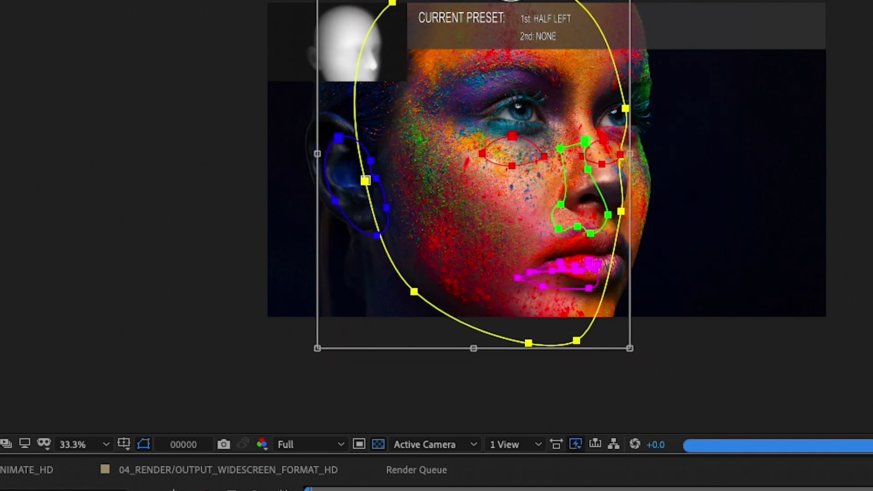
pyautogui.click(641, 344)
pyautogui.moveTo(642, 345); pyautogui.dragTo(692, 374)
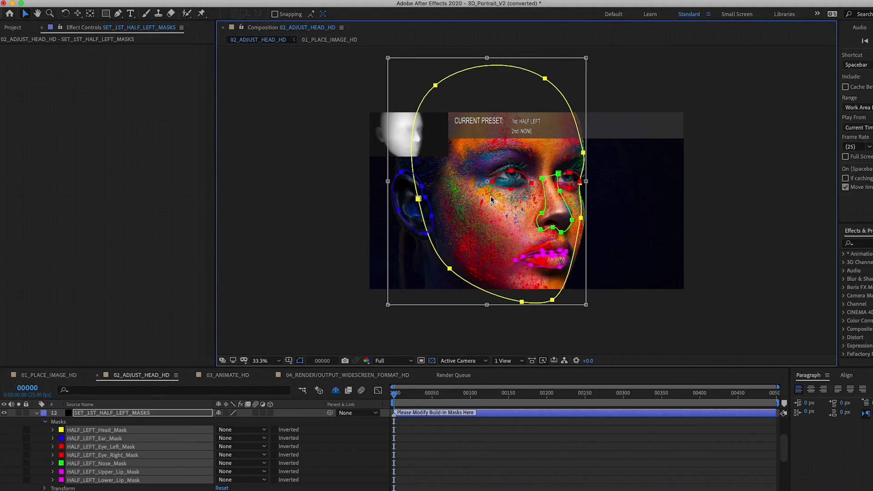
# Select only HALF_LEFT_Ear_Mask and free-transform it so it sits over the portrait's ear
pyautogui.click(264, 361)
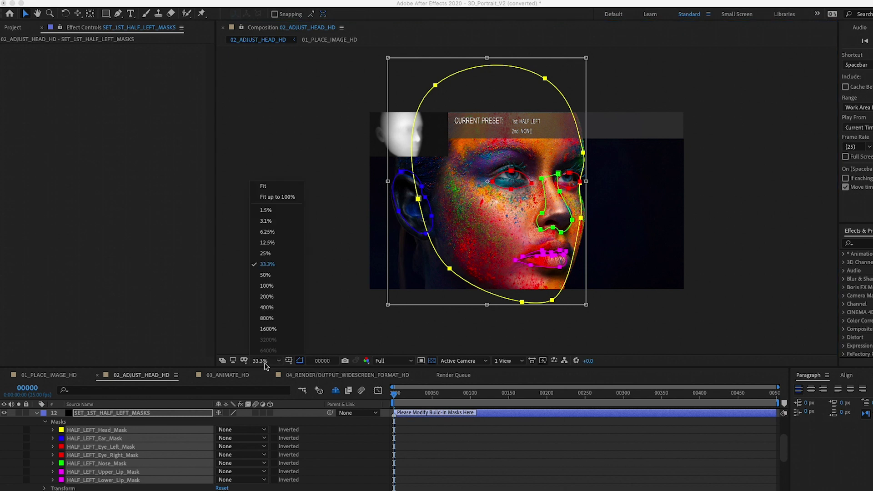
pyautogui.click(277, 190)
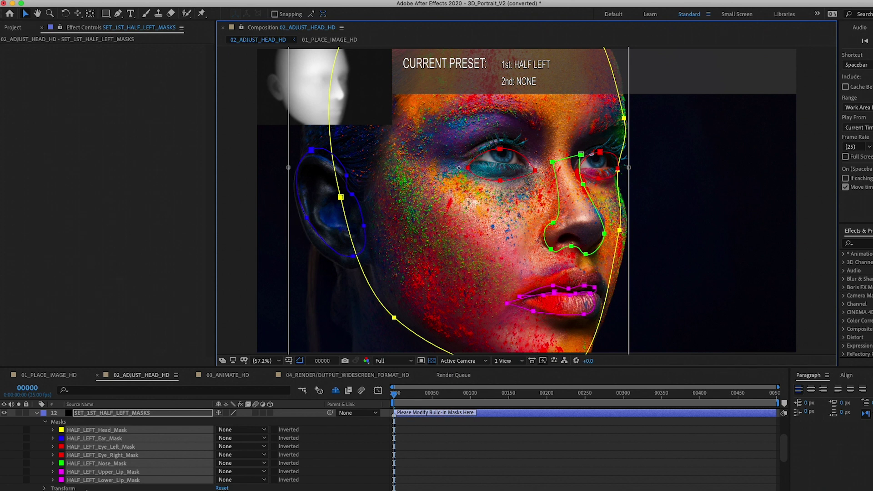
pyautogui.scroll(3, 100, 461)
pyautogui.click(68, 446)
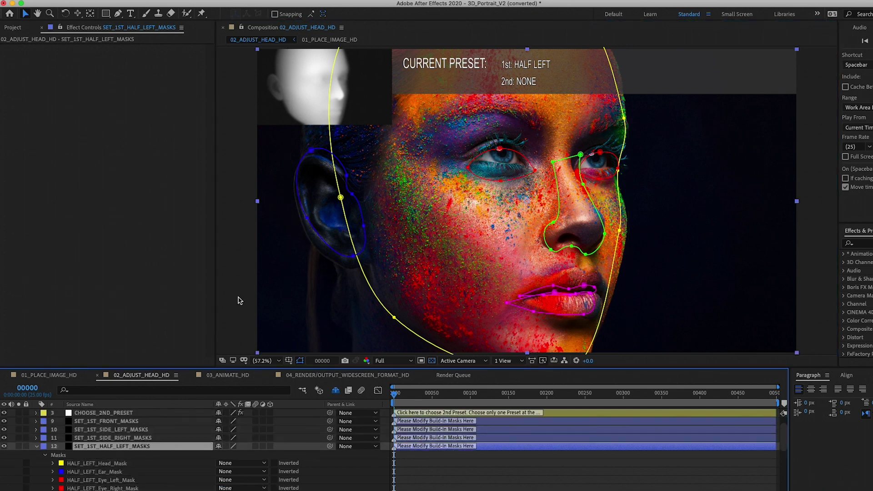
pyautogui.click(301, 166)
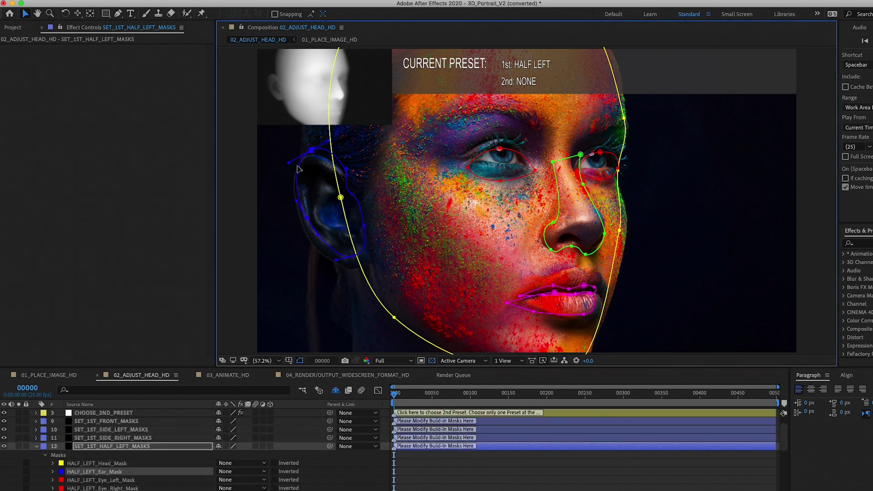
pyautogui.doubleClick(297, 171)
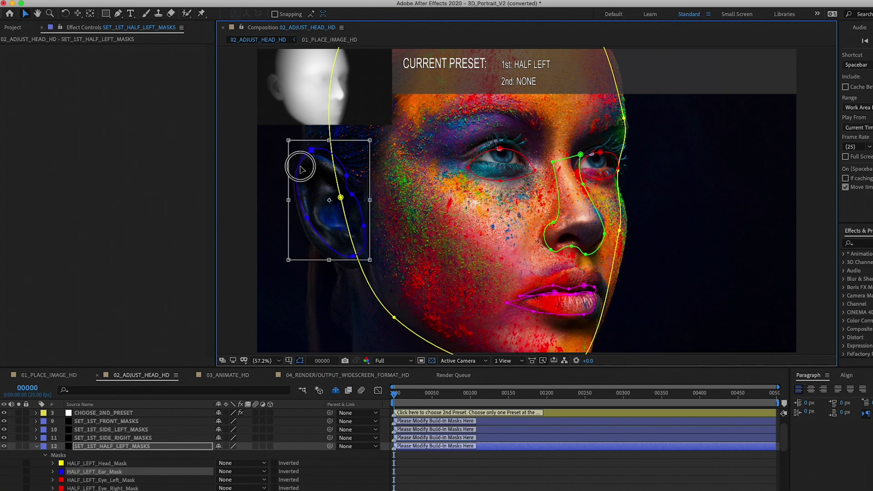
pyautogui.moveTo(295, 174); pyautogui.dragTo(297, 176)
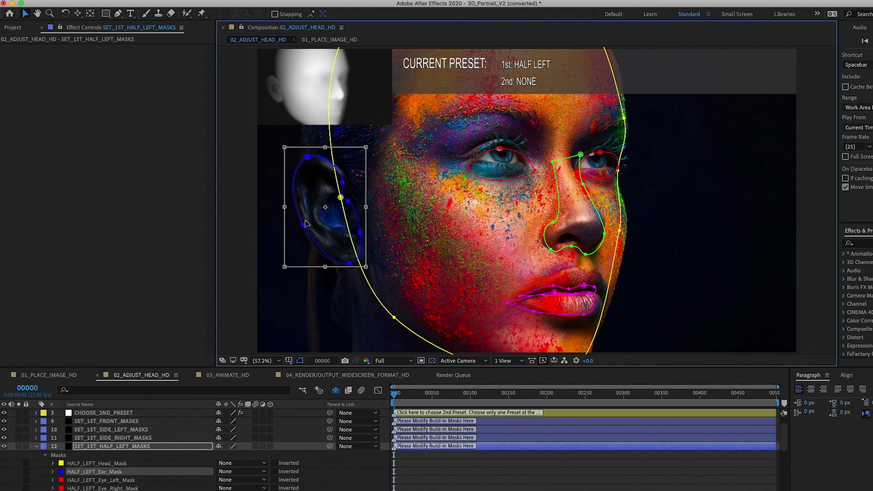
# Adjust the upper points of the ear mask at 200% so it follows the top and front edge of the ear
pyautogui.press('/')
pyautogui.press('.')
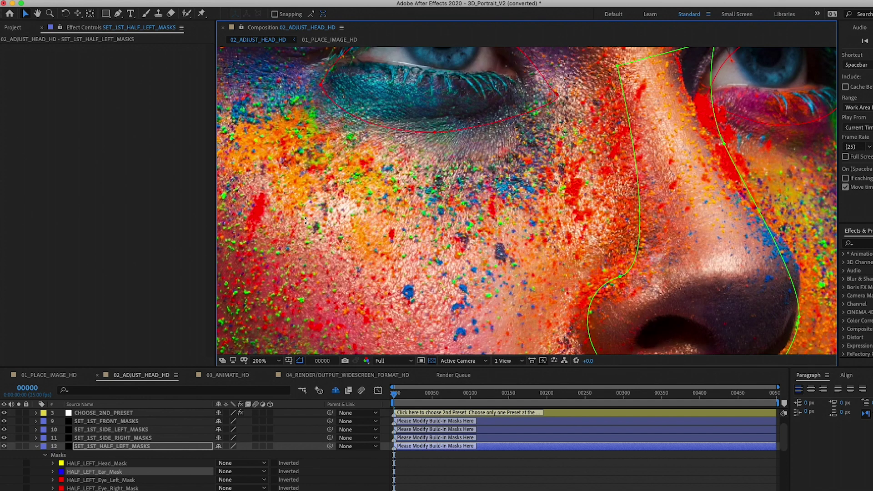
pyautogui.press('h')
pyautogui.moveTo(265, 197); pyautogui.dragTo(589, 233)
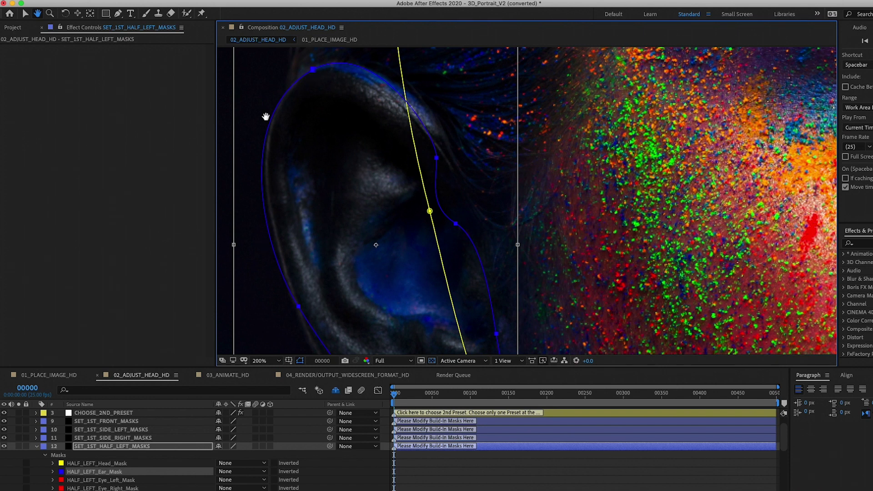
pyautogui.press('v')
pyautogui.click(313, 71)
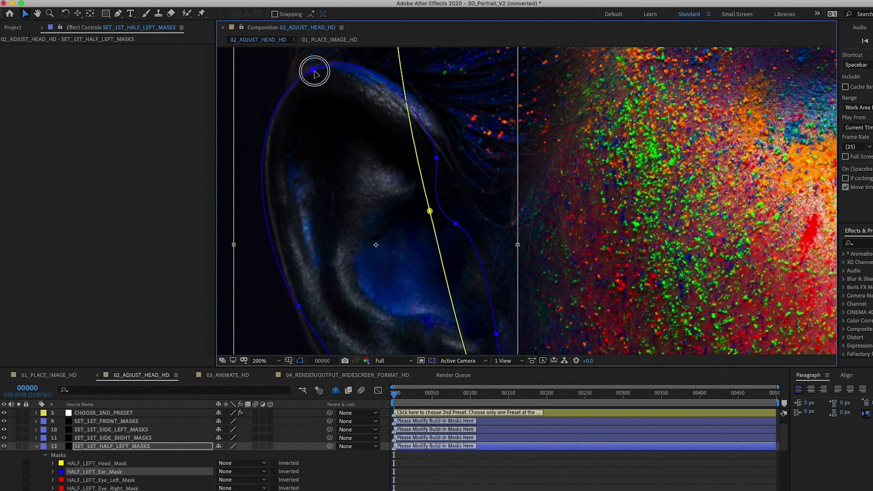
pyautogui.click(585, 108)
pyautogui.click(314, 70)
pyautogui.moveTo(314, 69)
pyautogui.mouseDown()
pyautogui.moveTo(303, 61)
pyautogui.moveTo(306, 69)
pyautogui.mouseUp()
pyautogui.moveTo(437, 153); pyautogui.dragTo(452, 141)
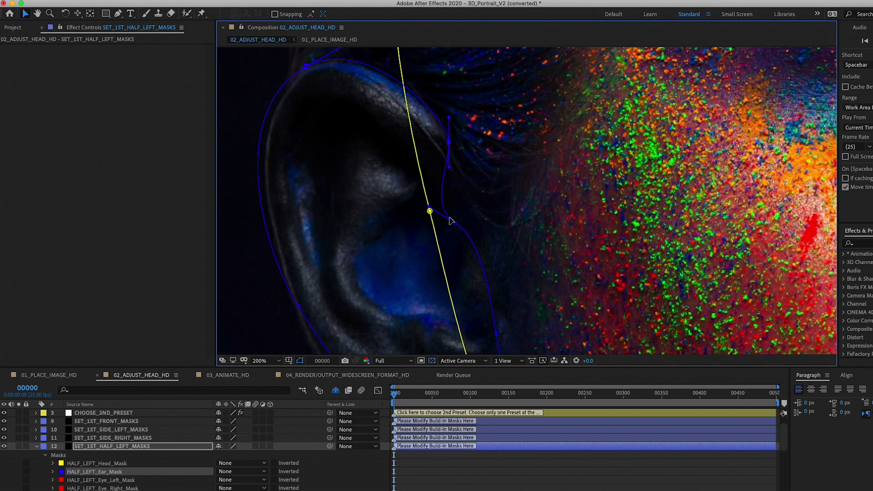
pyautogui.moveTo(457, 223); pyautogui.dragTo(489, 223)
# Adjust the lower points of the ear mask so it encloses the earlobe and the ear's lower front and back edges
pyautogui.press('h')
pyautogui.moveTo(353, 257); pyautogui.dragTo(367, 137)
pyautogui.press('v')
pyautogui.click(308, 180)
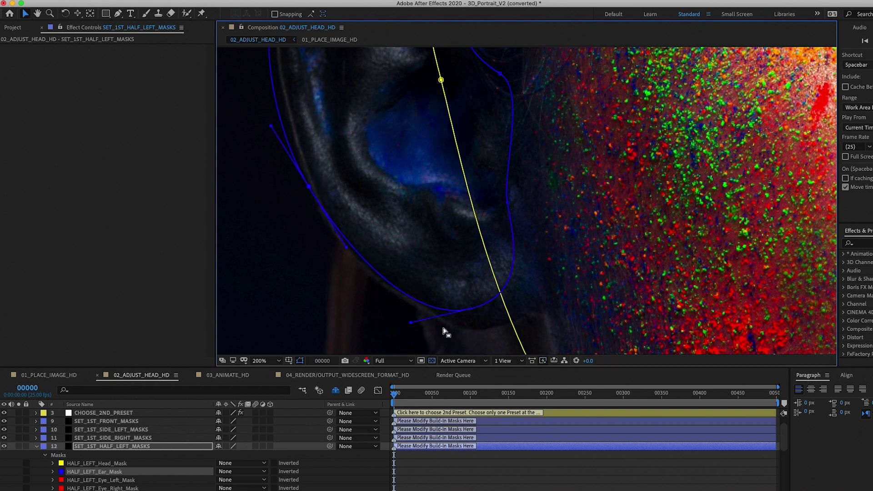
pyautogui.moveTo(470, 312); pyautogui.dragTo(476, 331)
pyautogui.click(510, 203)
pyautogui.moveTo(510, 204); pyautogui.dragTo(537, 204)
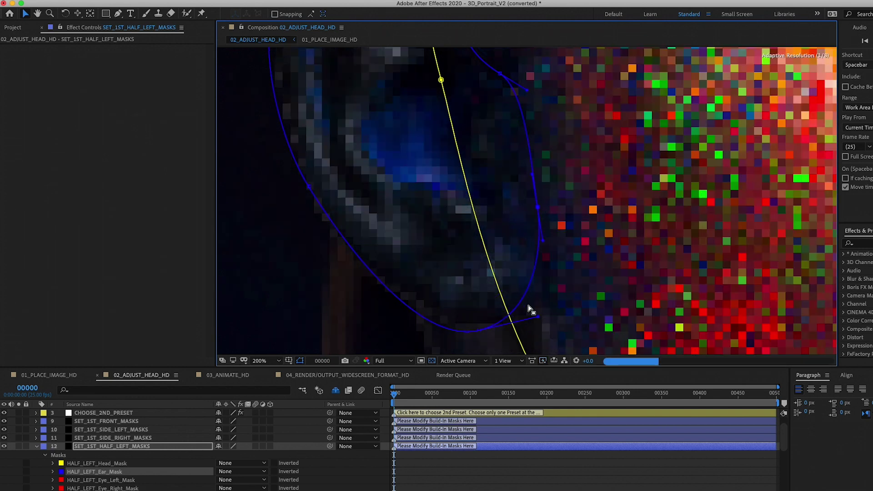
pyautogui.moveTo(540, 321); pyautogui.dragTo(560, 317)
pyautogui.click(503, 74)
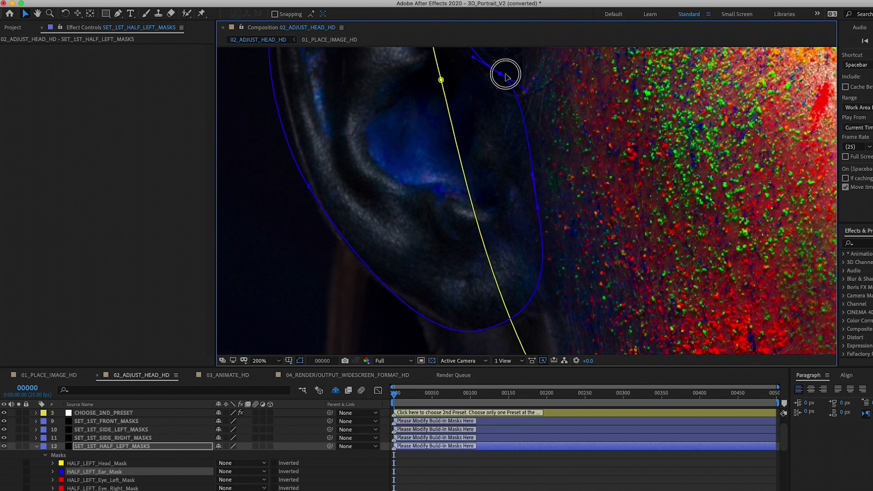
pyautogui.click(307, 190)
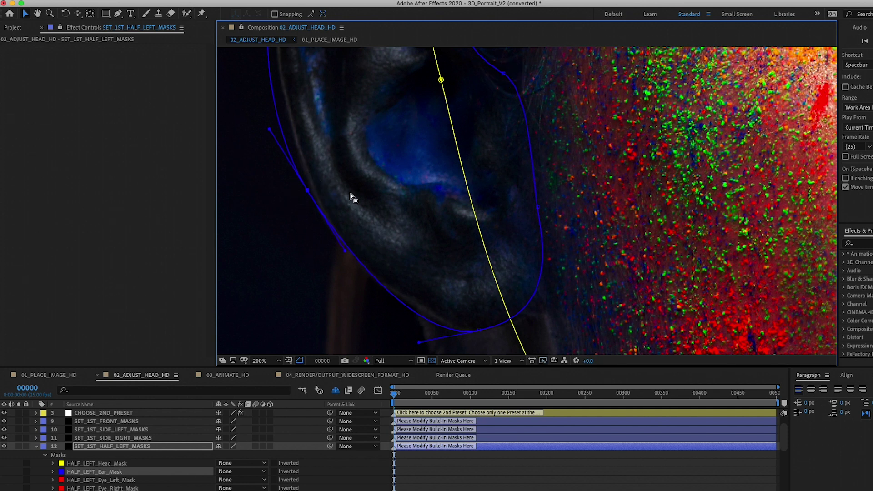
# Free-transform HALF_LEFT_Eye_Left_Mask at 100%, moving it up and enlarging it to surround the eye nearest the ear
pyautogui.press(',')
pyautogui.press(',')
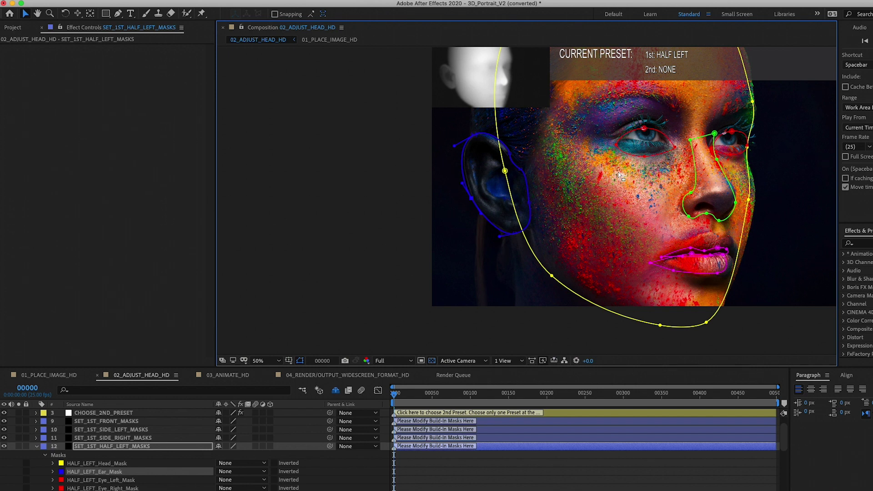
pyautogui.press('.')
pyautogui.moveTo(670, 96); pyautogui.dragTo(527, 192)
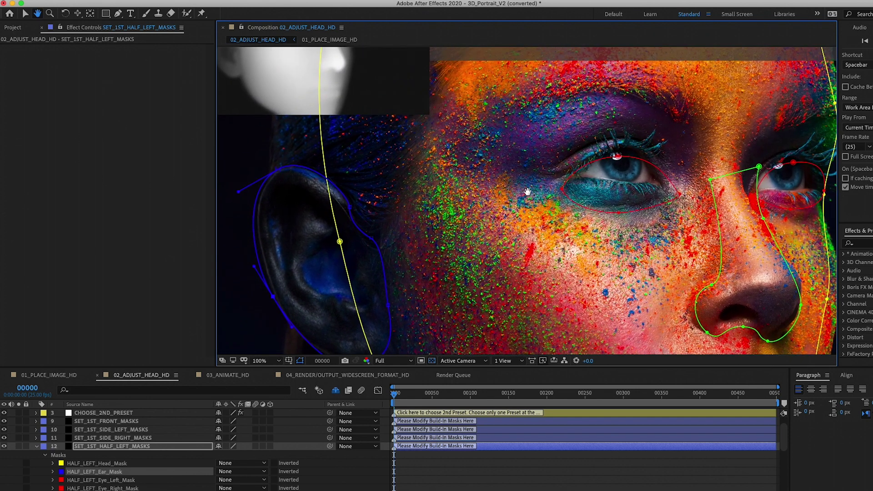
pyautogui.press('v')
pyautogui.doubleClick(590, 159)
pyautogui.moveTo(591, 164); pyautogui.dragTo(583, 147)
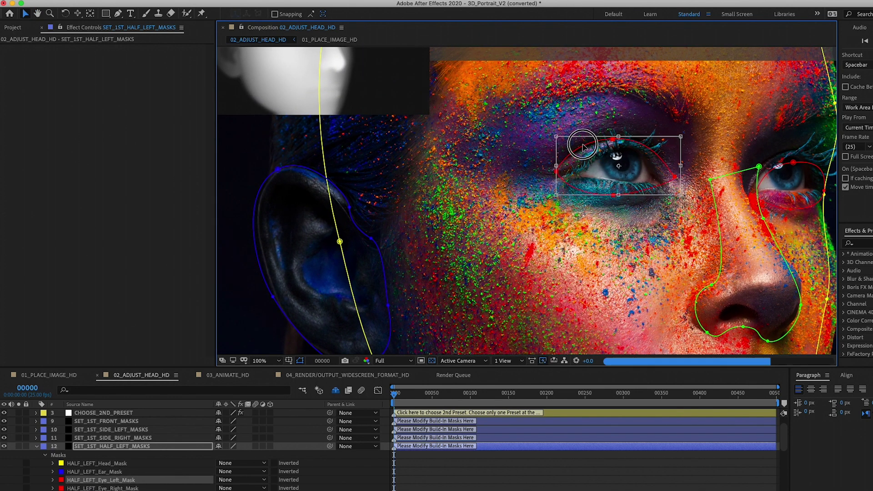
pyautogui.moveTo(679, 193)
pyautogui.mouseDown()
pyautogui.moveTo(682, 200)
pyautogui.moveTo(679, 156)
pyautogui.moveTo(665, 160)
pyautogui.moveTo(678, 185)
pyautogui.mouseUp()
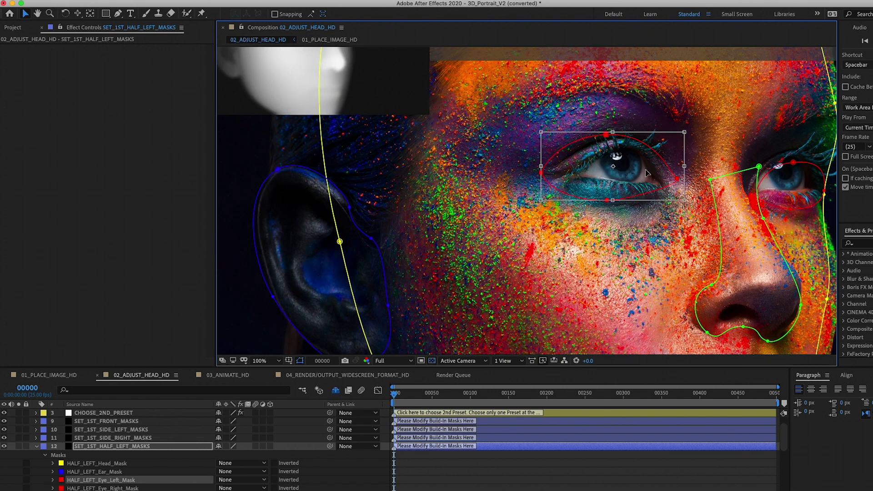
# Reshape HALF_LEFT_Eye_Left_Mask, raising its upper curve over the eyelid and lowering its inner-corner point to match the eye
pyautogui.click(495, 124)
pyautogui.moveTo(607, 134); pyautogui.dragTo(658, 125)
pyautogui.click(678, 179)
pyautogui.moveTo(678, 178); pyautogui.dragTo(678, 193)
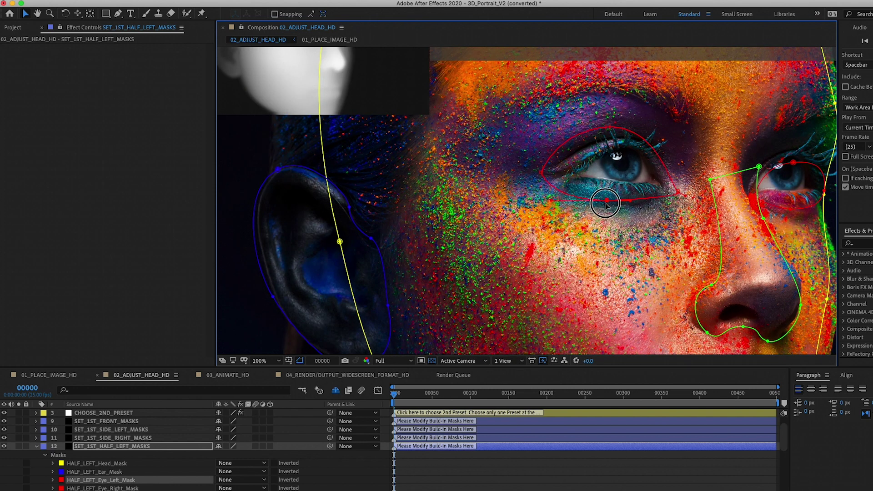
pyautogui.click(593, 229)
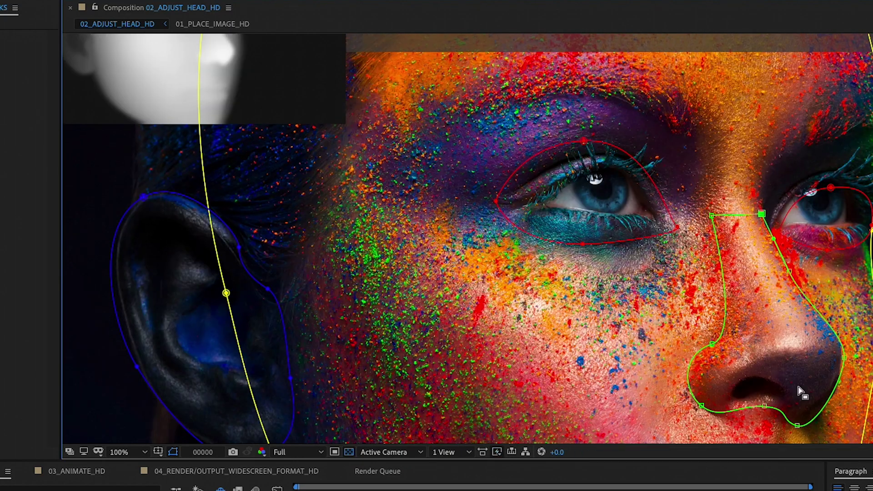
# Free-transform HALF_LEFT_Eye_Right_Mask so it fits around the eye on the far side of the face
pyautogui.moveTo(771, 317); pyautogui.dragTo(579, 296)
pyautogui.doubleClick(686, 210)
pyautogui.moveTo(685, 159); pyautogui.dragTo(696, 224)
# Adjust the points of HALF_LEFT_Head_Mask so it follows the far side of the forehead, the far cheek and the near jawline
pyautogui.click(698, 210)
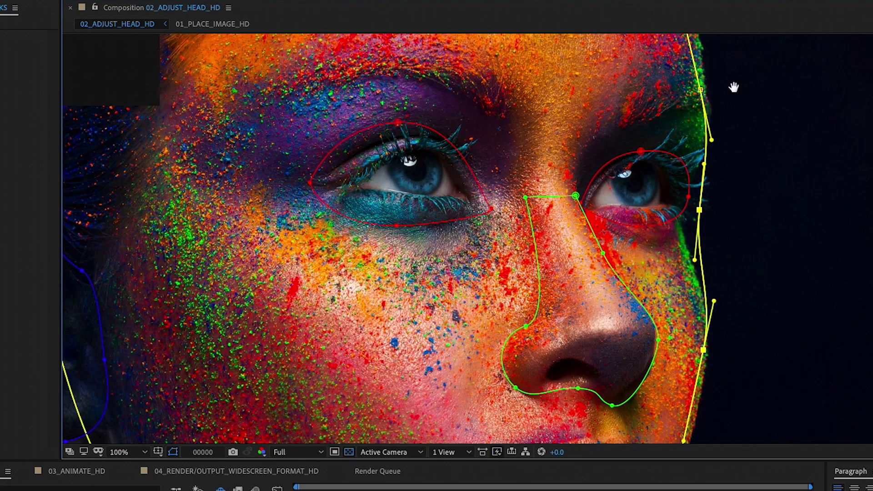
pyautogui.moveTo(734, 87); pyautogui.dragTo(732, 220)
pyautogui.moveTo(710, 273); pyautogui.dragTo(700, 156)
pyautogui.scroll(-5, 700, 182)
pyautogui.moveTo(700, 204); pyautogui.dragTo(716, 134)
pyautogui.moveTo(695, 182); pyautogui.dragTo(713, 312)
pyautogui.scroll(-5, 711, 342)
pyautogui.moveTo(228, 246); pyautogui.dragTo(202, 245)
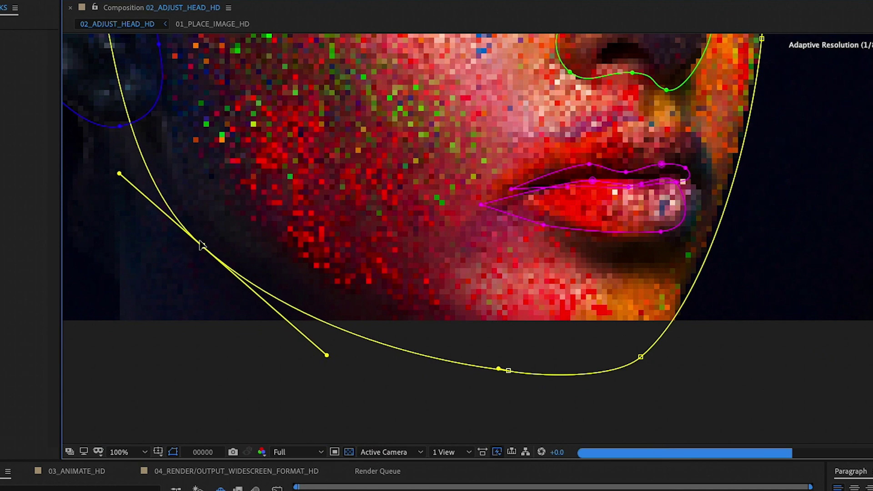
pyautogui.moveTo(175, 131); pyautogui.dragTo(330, 268)
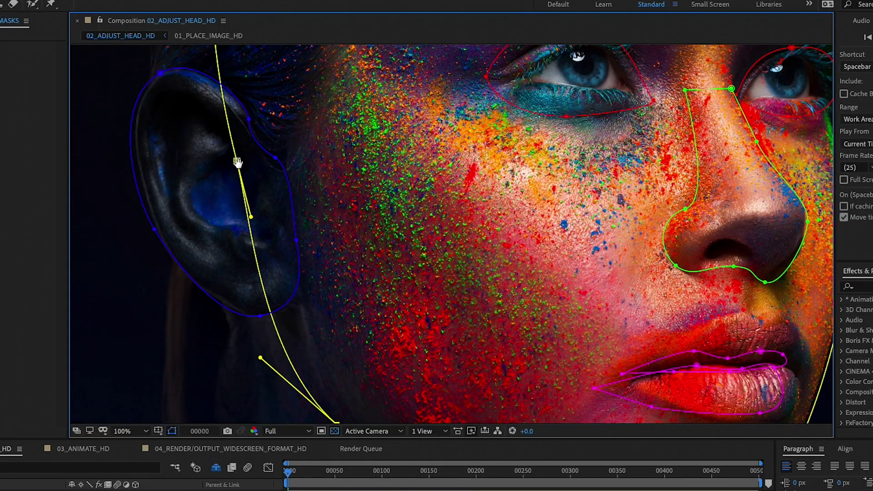
pyautogui.click(404, 158)
# Move and resize the upper and lower lip masks and adjust their points to roughly cover the portrait's lips
pyautogui.moveTo(302, 182); pyautogui.dragTo(343, 236)
pyautogui.doubleClick(406, 231)
pyautogui.moveTo(406, 231); pyautogui.dragTo(368, 221)
pyautogui.doubleClick(339, 254)
pyautogui.moveTo(339, 254); pyautogui.dragTo(360, 255)
pyautogui.moveTo(377, 209); pyautogui.dragTo(347, 250)
pyautogui.moveTo(429, 228); pyautogui.dragTo(503, 191)
pyautogui.click(519, 227)
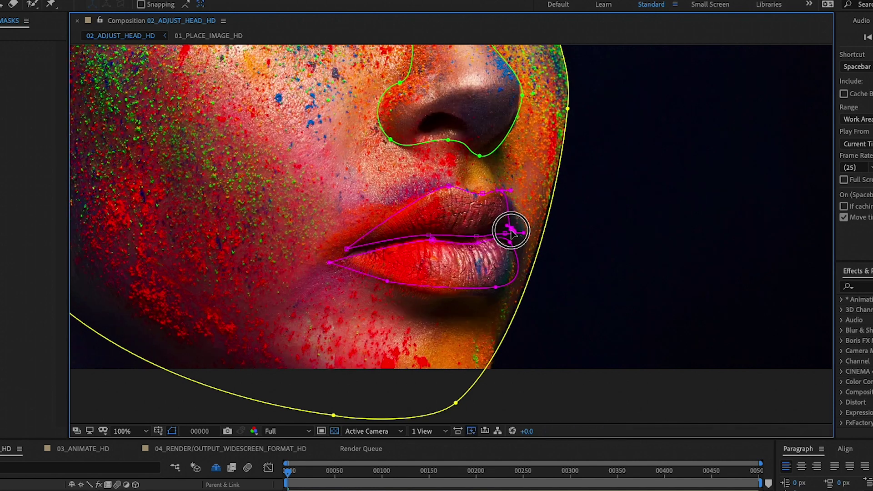
# Refine the points of both lip masks at 200% so they follow the outer lip contours and the line between the lips
pyautogui.press('.')
pyautogui.moveTo(242, 263); pyautogui.dragTo(239, 280)
pyautogui.moveTo(539, 340); pyautogui.dragTo(516, 360)
pyautogui.moveTo(569, 249); pyautogui.dragTo(558, 250)
pyautogui.moveTo(341, 333); pyautogui.dragTo(348, 340)
pyautogui.click(544, 146)
pyautogui.click(444, 137)
pyautogui.moveTo(559, 234); pyautogui.dragTo(597, 238)
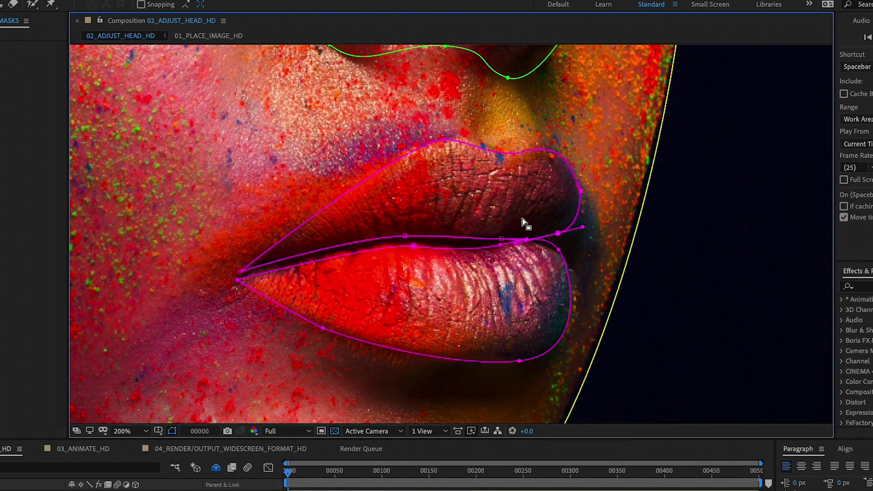
# Review the fitted masks on the whole portrait, then examine the head's depth-map preview up close at 200%
pyautogui.click(122, 431)
pyautogui.click(141, 227)
pyautogui.click(162, 344)
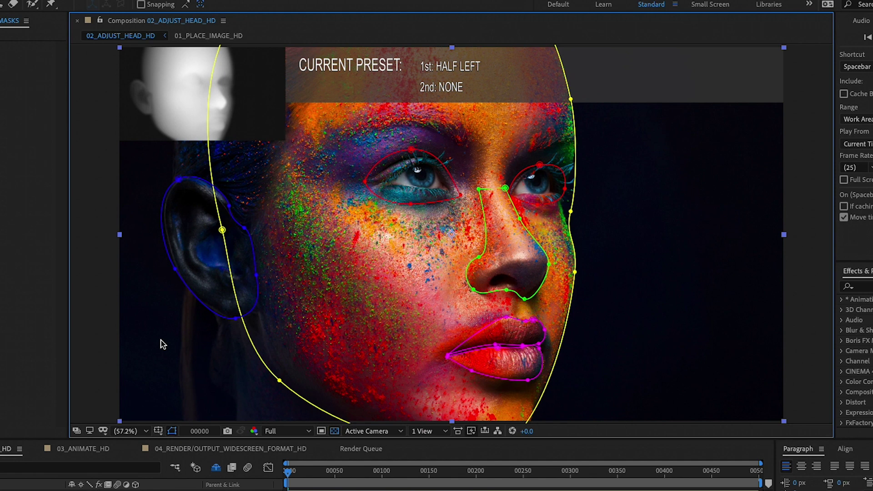
pyautogui.click(100, 463)
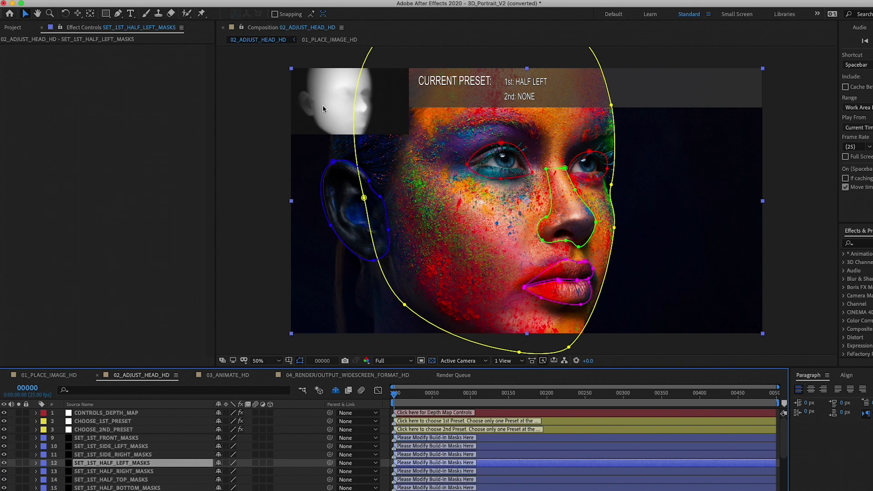
pyautogui.press('.')
pyautogui.press('.')
pyautogui.press('h')
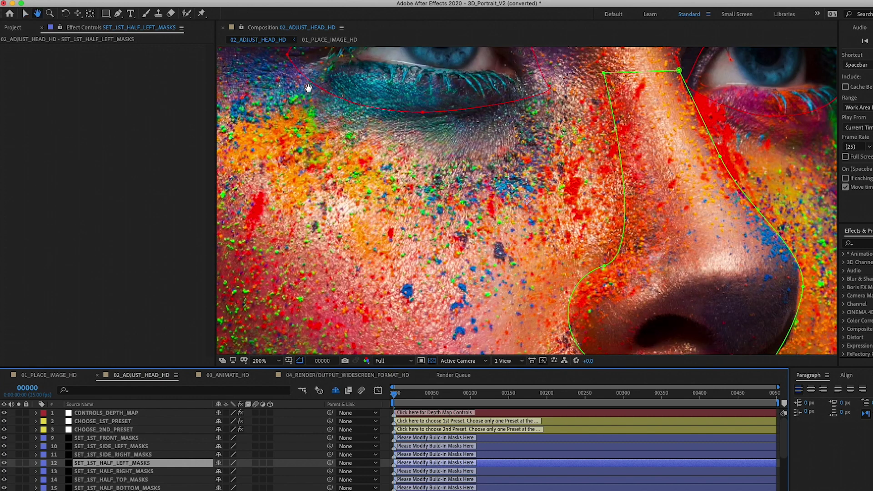
pyautogui.moveTo(306, 86); pyautogui.dragTo(521, 196)
pyautogui.moveTo(377, 92); pyautogui.dragTo(520, 220)
pyautogui.moveTo(501, 184); pyautogui.dragTo(670, 302)
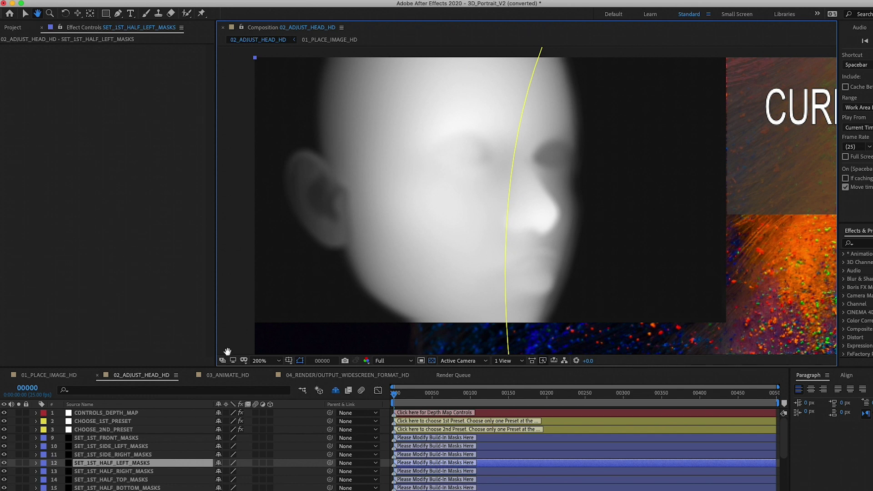
# On the SET_BACK_OBJECTS_MASKS layer, start a Pen tool mask with two points just below the image's lower edge, spanning the neck
pyautogui.scroll(-5, 94, 449)
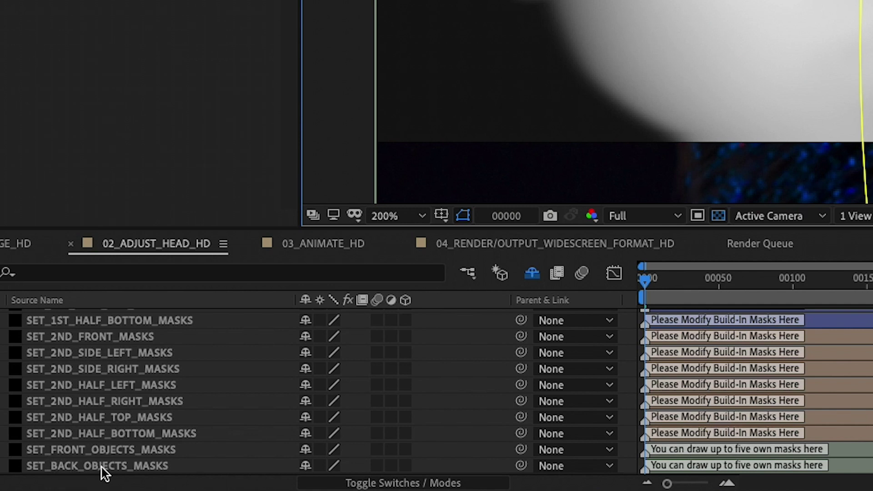
pyautogui.click(89, 466)
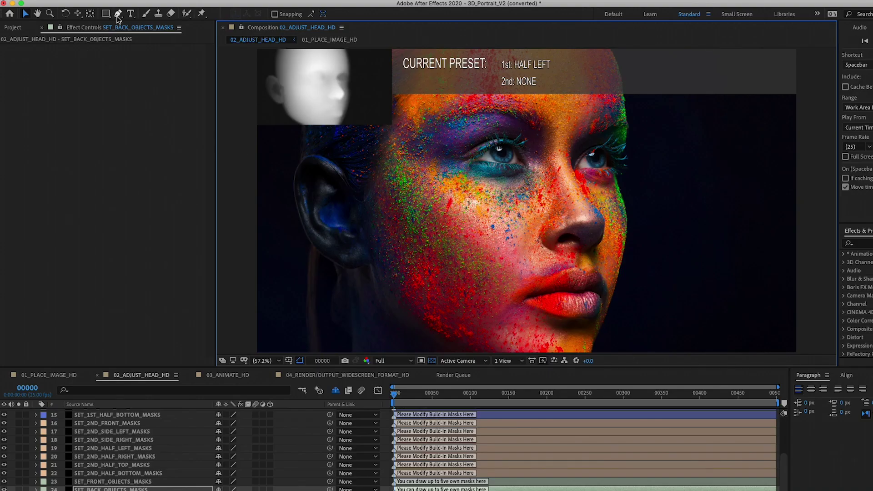
pyautogui.click(118, 13)
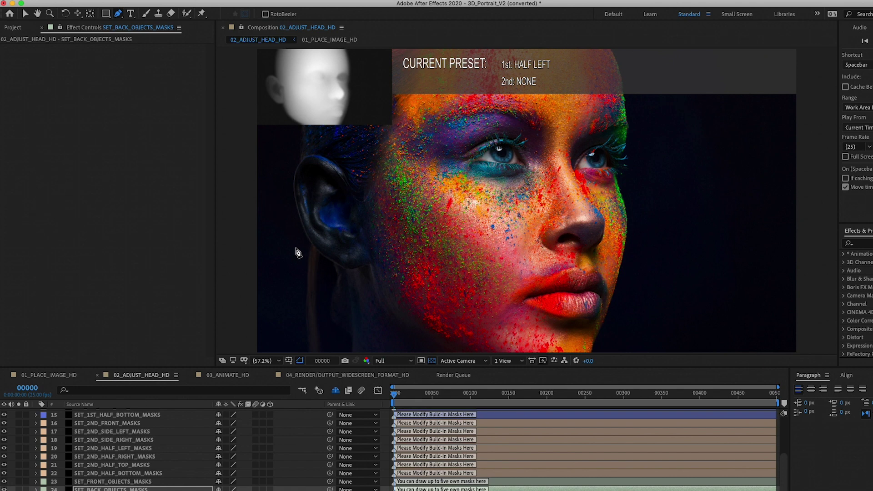
pyautogui.press('.')
pyautogui.press('.')
pyautogui.press('.')
pyautogui.press('.')
pyautogui.moveTo(295, 258); pyautogui.dragTo(428, 112)
pyautogui.moveTo(440, 210); pyautogui.dragTo(520, 80)
pyautogui.moveTo(308, 251); pyautogui.dragTo(332, 310)
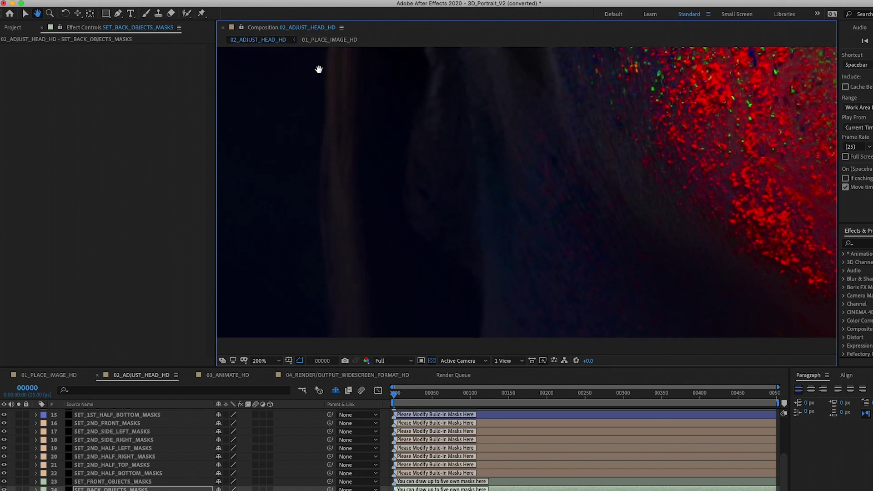
pyautogui.moveTo(602, 169); pyautogui.dragTo(614, 145)
pyautogui.press('v')
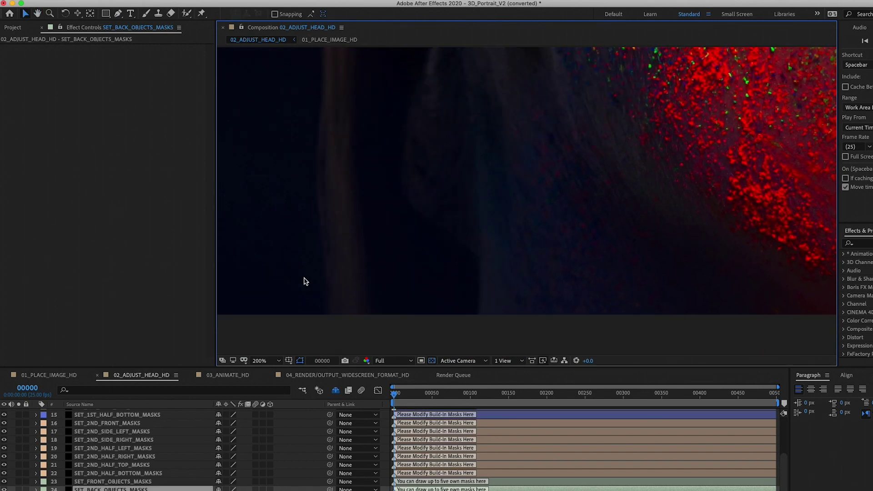
pyautogui.press('g')
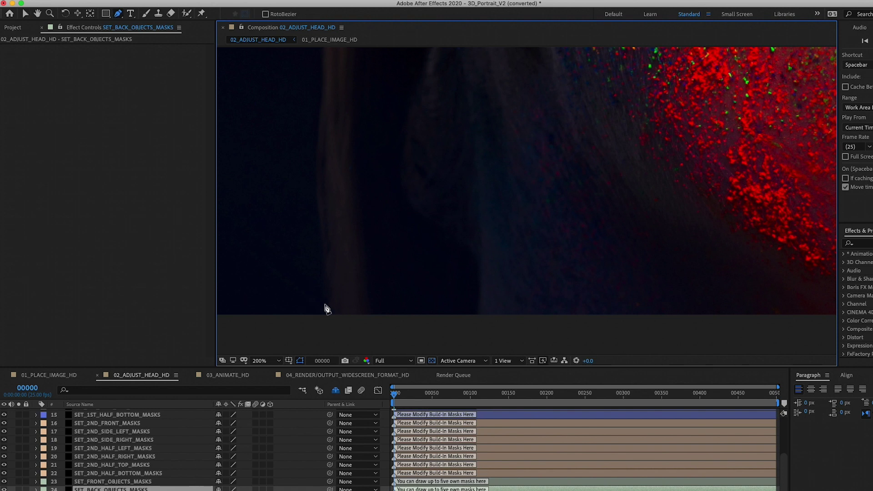
pyautogui.click(317, 322)
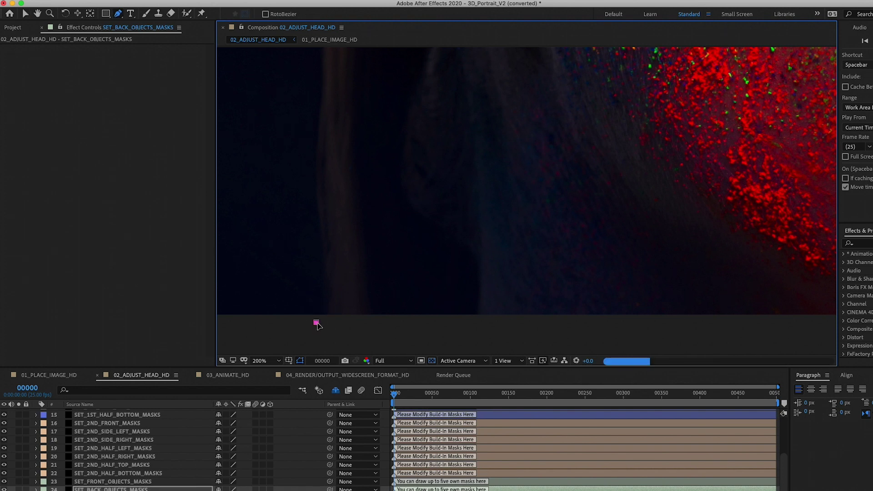
pyautogui.keyDown('shift'); pyautogui.click(741, 322); pyautogui.keyUp('shift')
# Continue the neck mask up along the jawline, under the earlobe and behind the ear, and close it at its starting point
pyautogui.moveTo(539, 129); pyautogui.dragTo(521, 92)
pyautogui.scroll(5, 468, 137)
pyautogui.press('v')
pyautogui.moveTo(546, 230); pyautogui.dragTo(549, 220)
pyautogui.press('g')
pyautogui.click(531, 133)
pyautogui.moveTo(395, 102); pyautogui.dragTo(347, 59)
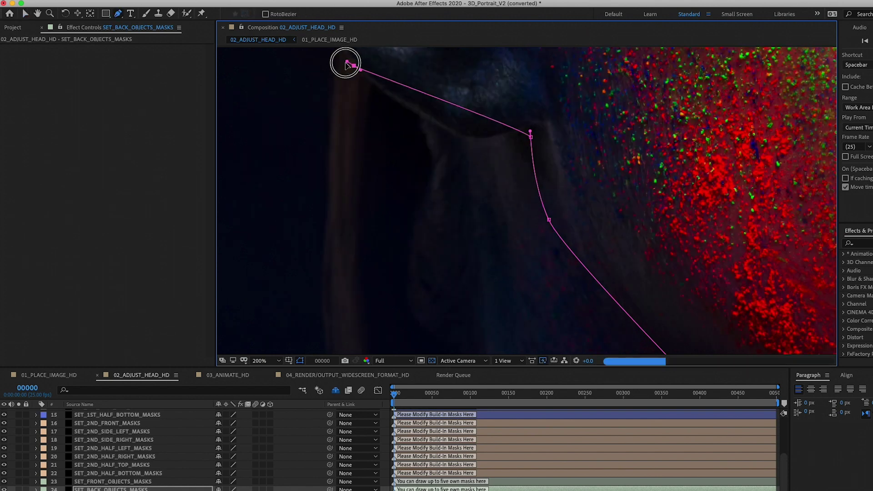
pyautogui.scroll(2, 347, 59)
pyautogui.scroll(-3, 409, 181)
pyautogui.click(476, 279)
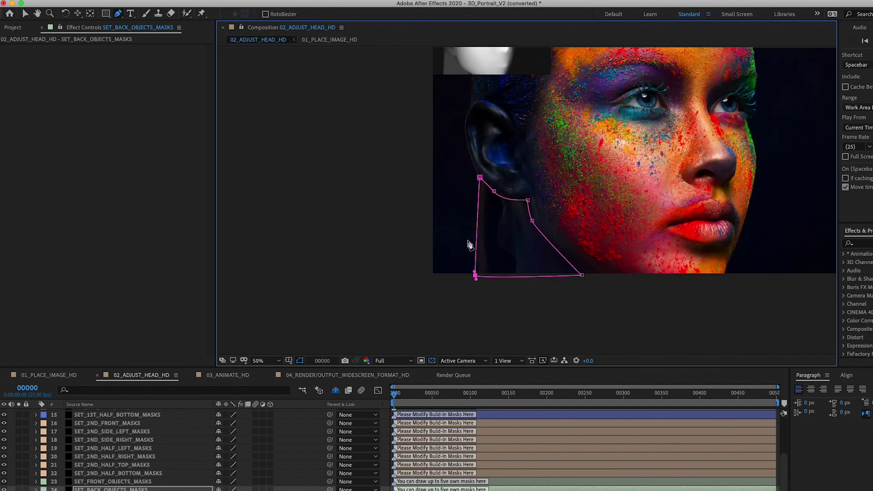
# Refine the neck mask's curve along the jawline at 200% and reveal all of the mask's properties
pyautogui.scroll(3, 468, 244)
pyautogui.scroll(-3, 390, 230)
pyautogui.moveTo(561, 215); pyautogui.dragTo(579, 238)
pyautogui.scroll(-3, 597, 218)
pyautogui.moveTo(641, 270); pyautogui.dragTo(713, 281)
pyautogui.scroll(5, 581, 257)
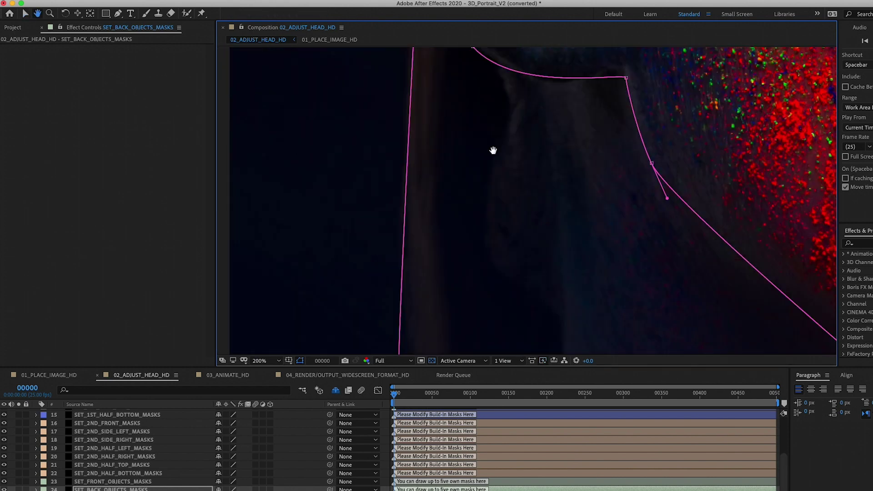
pyautogui.moveTo(499, 181); pyautogui.dragTo(692, 205)
pyautogui.scroll(-4, 491, 132)
pyautogui.press('m')
pyautogui.press('m')
pyautogui.moveTo(496, 119); pyautogui.dragTo(493, 185)
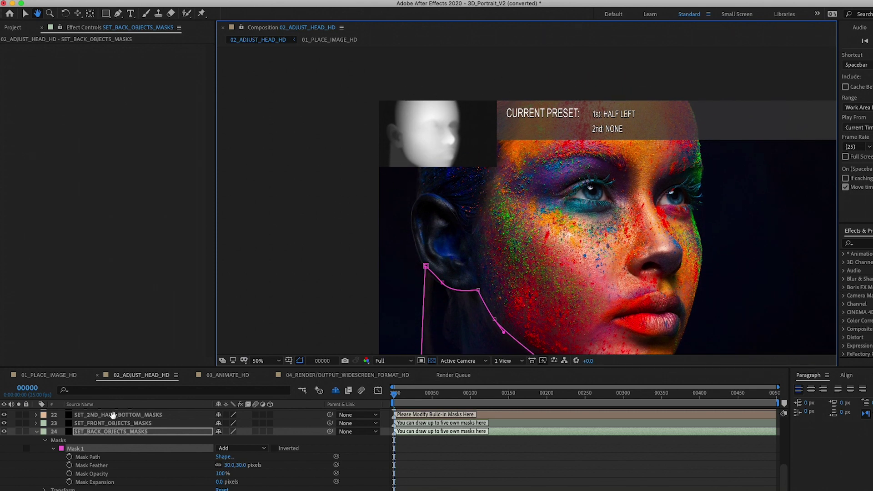
# Disable SHOW_Depth_Map_Preview on the CONTROLS_DEPTH_MAP layer to uncover the hair at the back of the head
pyautogui.scroll(5, 109, 417)
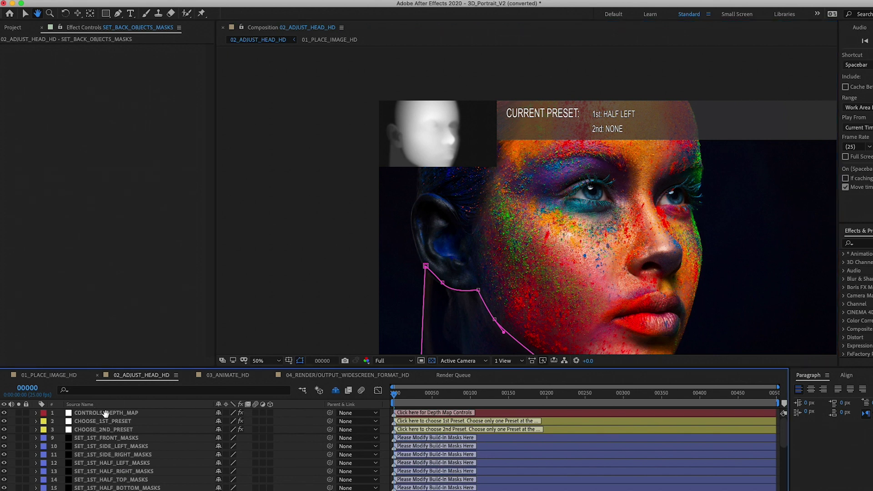
pyautogui.press('v')
pyautogui.click(106, 413)
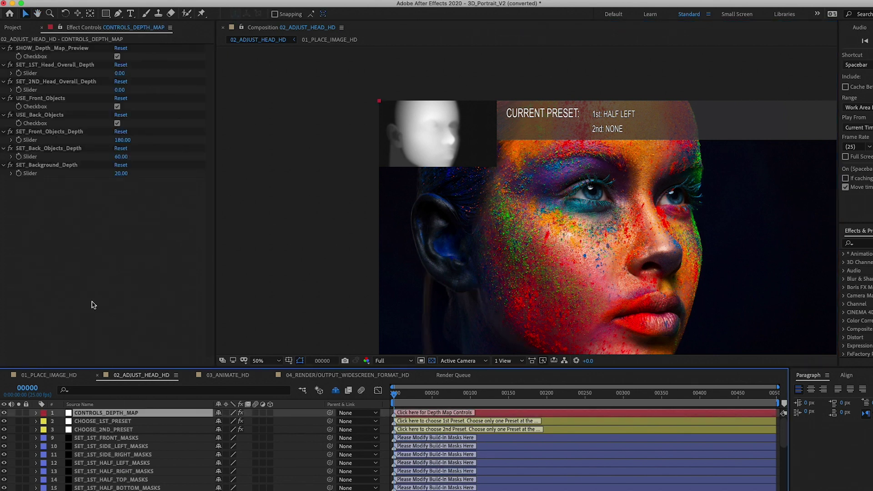
pyautogui.click(118, 56)
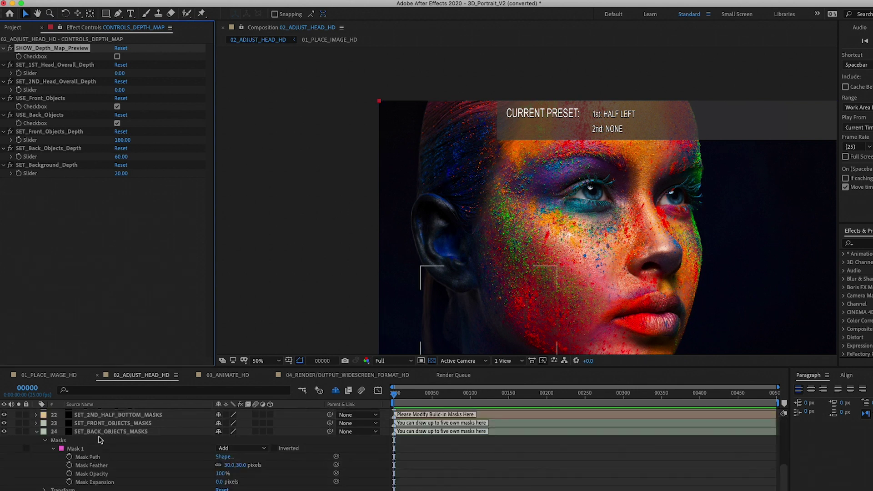
# Draw a second closed mask on SET_BACK_OBJECTS_MASKS around the hair above the ear, extending past the image's upper edge
pyautogui.click(97, 432)
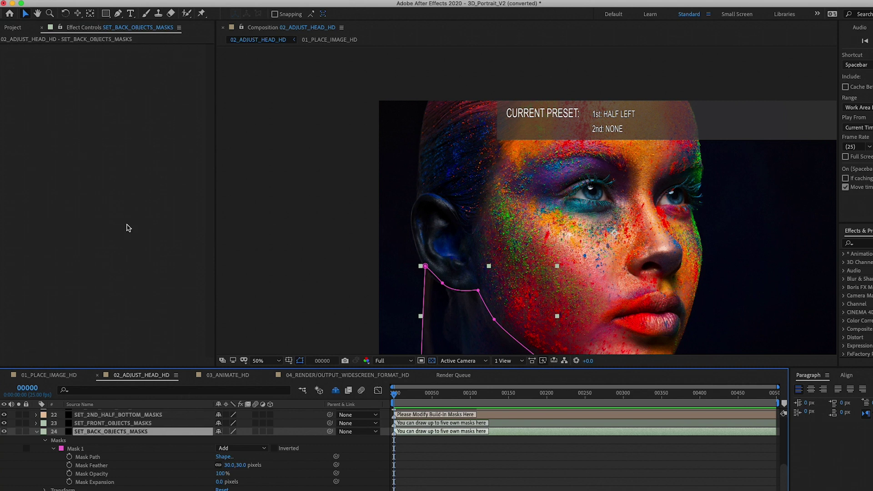
pyautogui.click(118, 14)
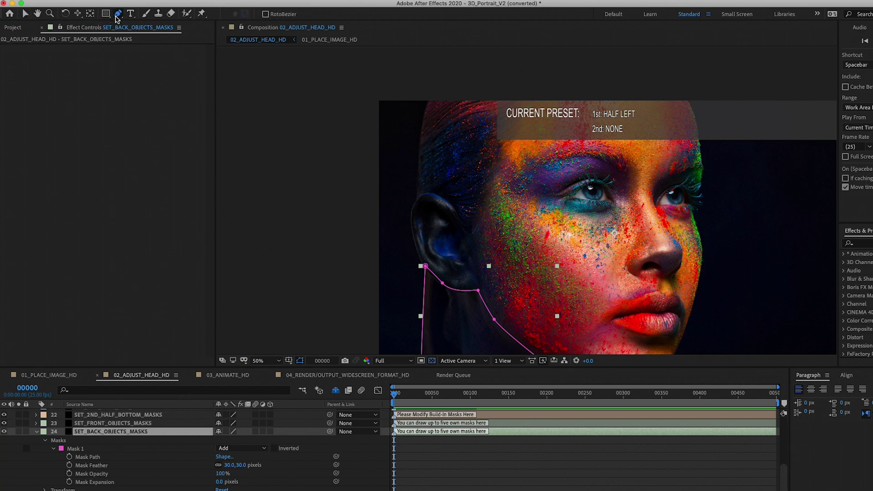
pyautogui.click(433, 94)
pyautogui.click(412, 176)
pyautogui.moveTo(419, 202); pyautogui.dragTo(411, 249)
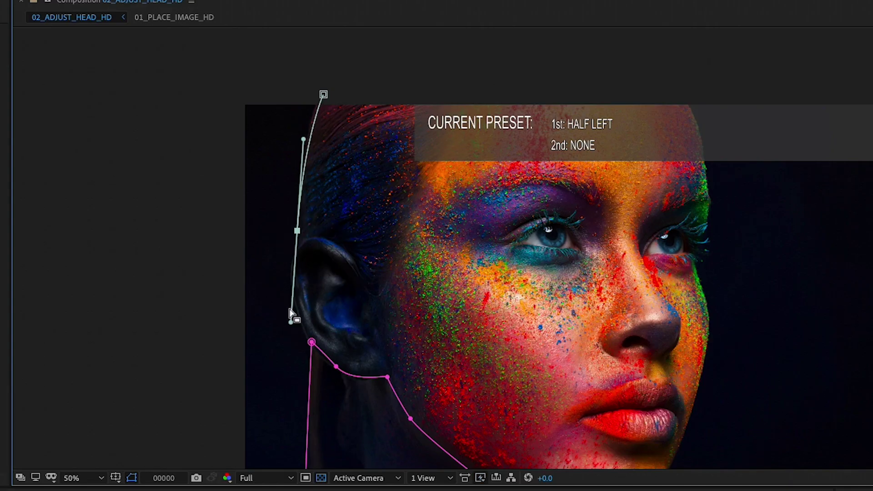
pyautogui.moveTo(292, 313); pyautogui.dragTo(298, 244)
pyautogui.moveTo(354, 257); pyautogui.dragTo(380, 293)
pyautogui.click(419, 97)
pyautogui.click(324, 94)
pyautogui.click(294, 239)
# Refine the hair mask's points at 200% so it follows the back of the head and the ear's upper contour
pyautogui.press('.')
pyautogui.press('.')
pyautogui.hscroll(-3, 497, 298)
pyautogui.moveTo(137, 249); pyautogui.dragTo(142, 305)
pyautogui.moveTo(384, 318); pyautogui.dragTo(358, 312)
pyautogui.moveTo(126, 246); pyautogui.dragTo(167, 232)
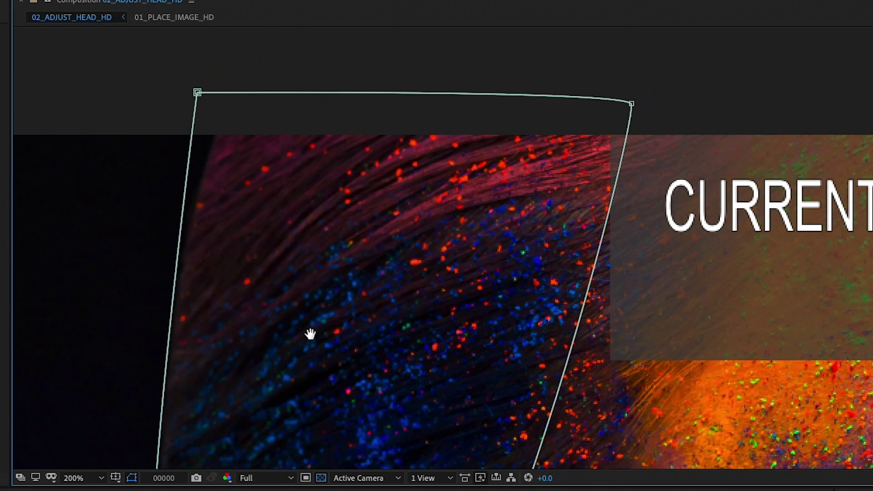
pyautogui.moveTo(198, 92); pyautogui.dragTo(171, 131)
pyautogui.moveTo(222, 70)
pyautogui.mouseDown()
pyautogui.moveTo(224, 96)
pyautogui.moveTo(224, 62)
pyautogui.mouseUp()
pyautogui.moveTo(203, 98); pyautogui.dragTo(215, 124)
pyautogui.scroll(-8, 561, 195)
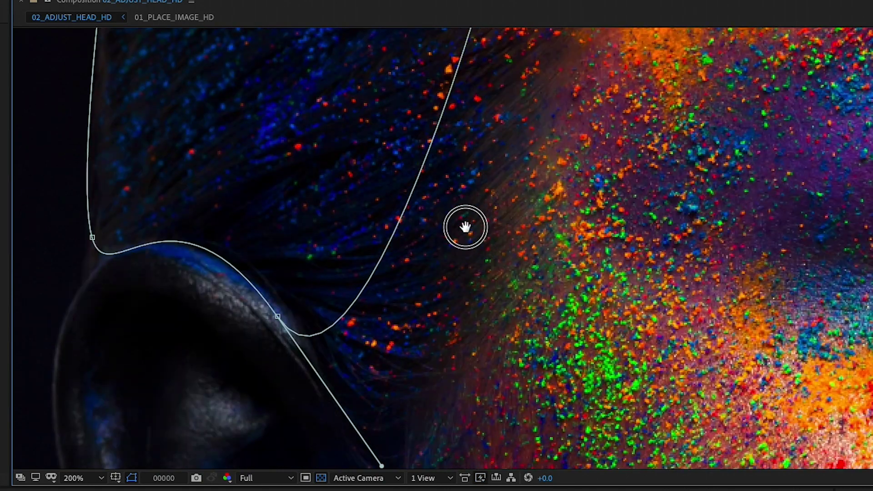
pyautogui.hotkey('shift', '/')
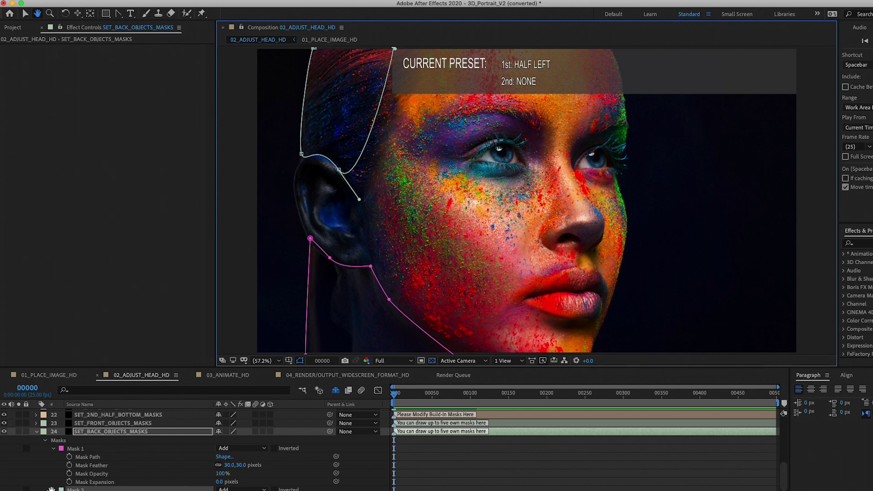
# Enable SHOW_Depth_Map_Preview again on the CONTROLS_DEPTH_MAP layer
pyautogui.scroll(10, 98, 448)
pyautogui.press('v')
pyautogui.click(95, 414)
pyautogui.click(117, 57)
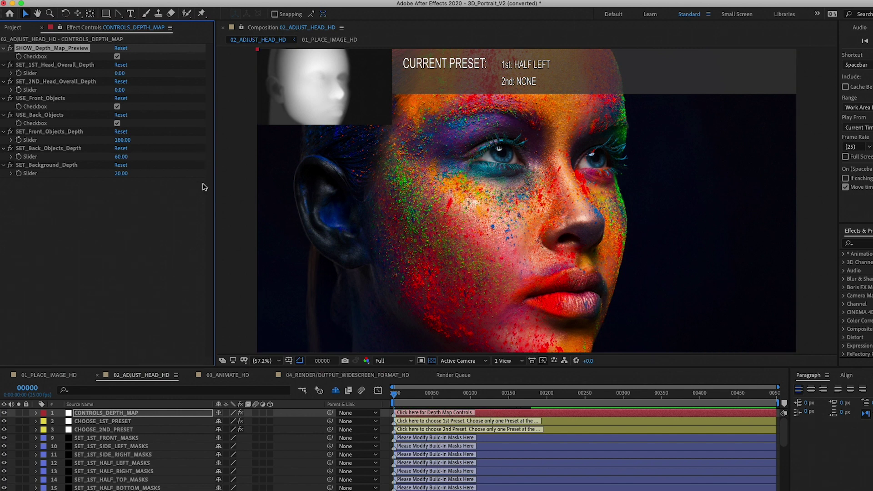
# Switch to the 03_ANIMATE_HD composition and turn on Enable_Relighting in its CONTROLS layer
pyautogui.click(225, 375)
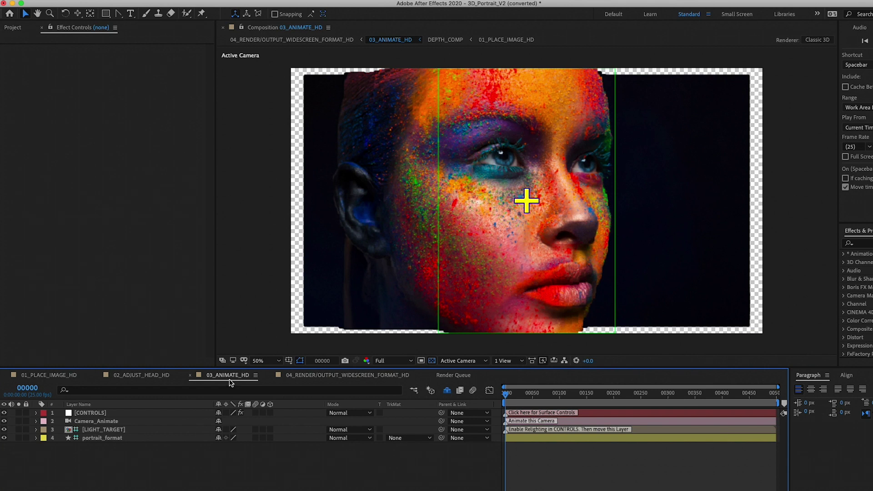
pyautogui.click(85, 414)
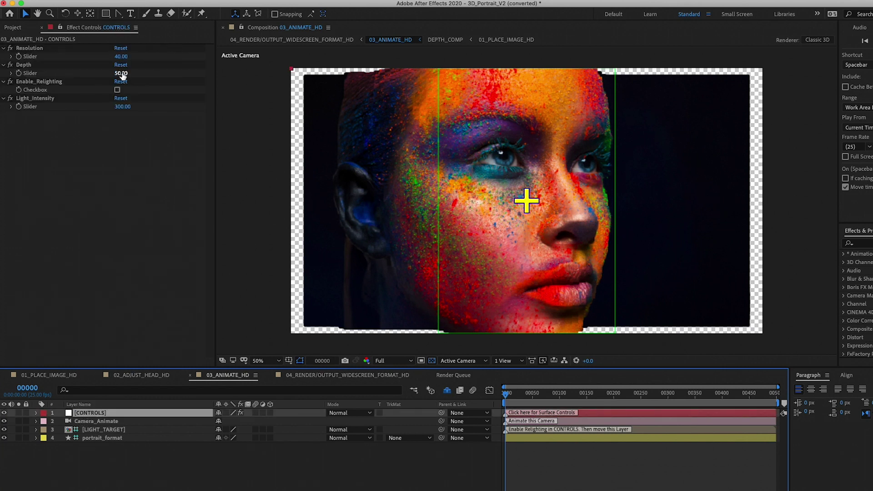
pyautogui.click(118, 90)
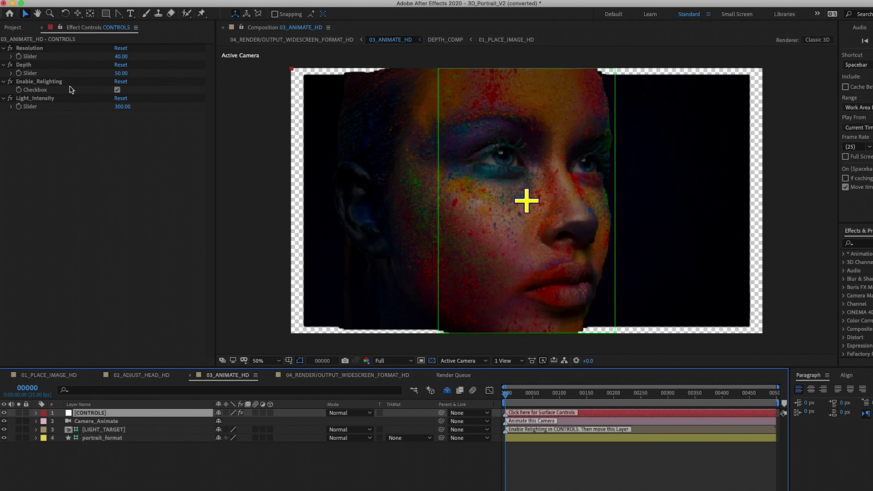
# Move the LIGHT_TARGET cross onto the portrait's far eye and set Light_Intensity to 537 in the CONTROLS layer
pyautogui.click(528, 209)
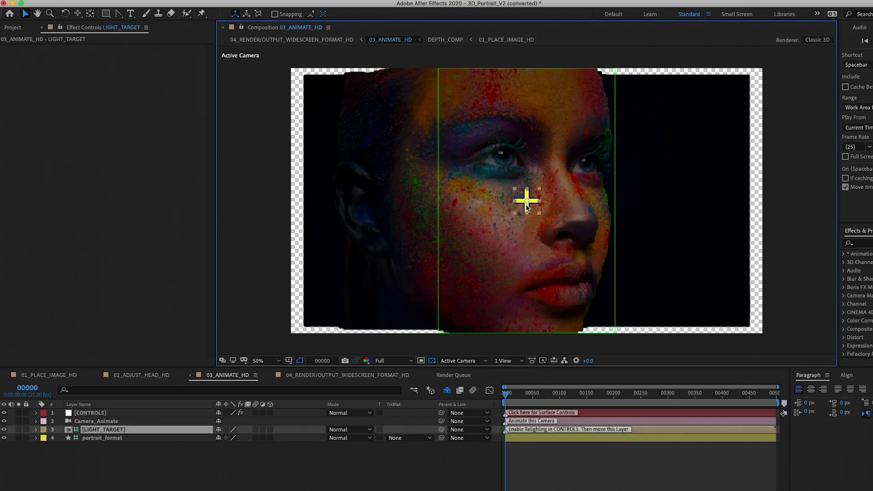
pyautogui.moveTo(525, 198); pyautogui.dragTo(584, 160)
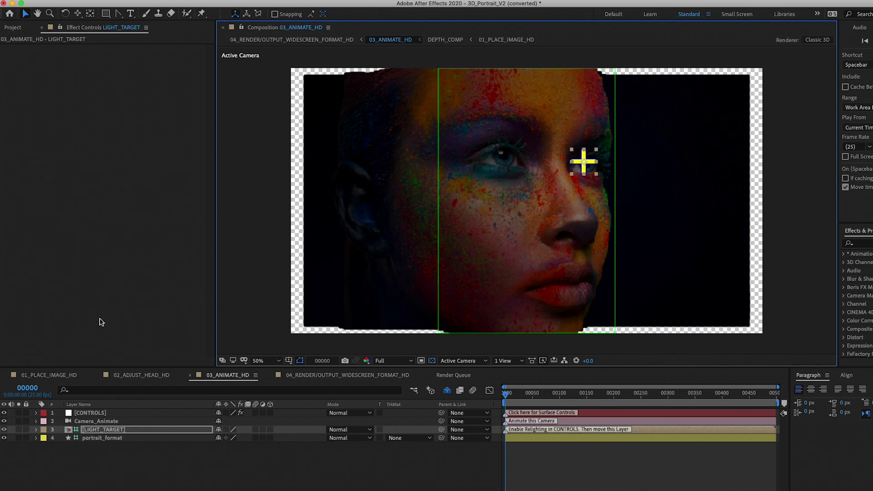
pyautogui.click(87, 414)
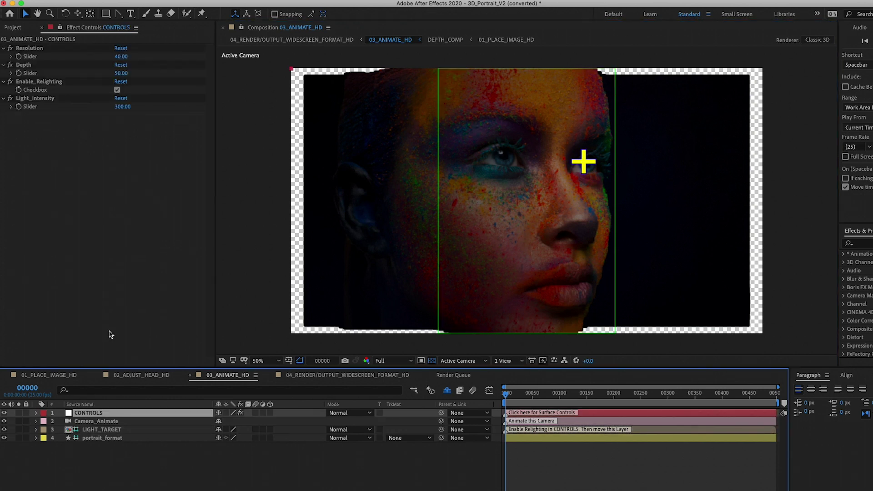
pyautogui.click(58, 99)
pyautogui.moveTo(123, 107); pyautogui.dragTo(177, 107)
pyautogui.moveTo(123, 107); pyautogui.dragTo(152, 110)
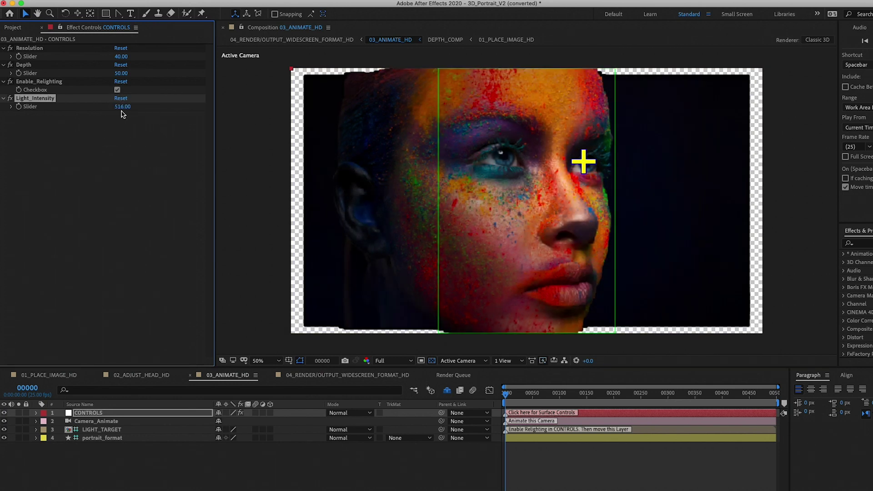
pyautogui.moveTo(122, 110); pyautogui.dragTo(132, 109)
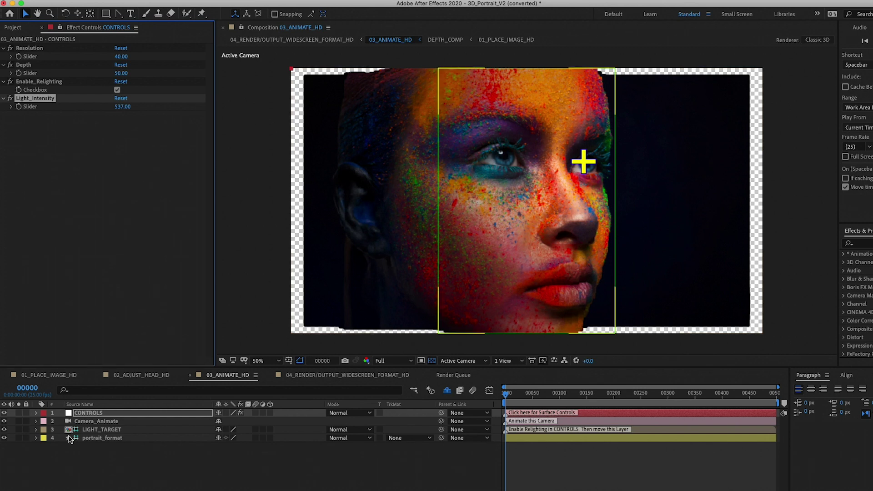
# Reveal the Transform properties of the Camera_Animate layer
pyautogui.click(93, 422)
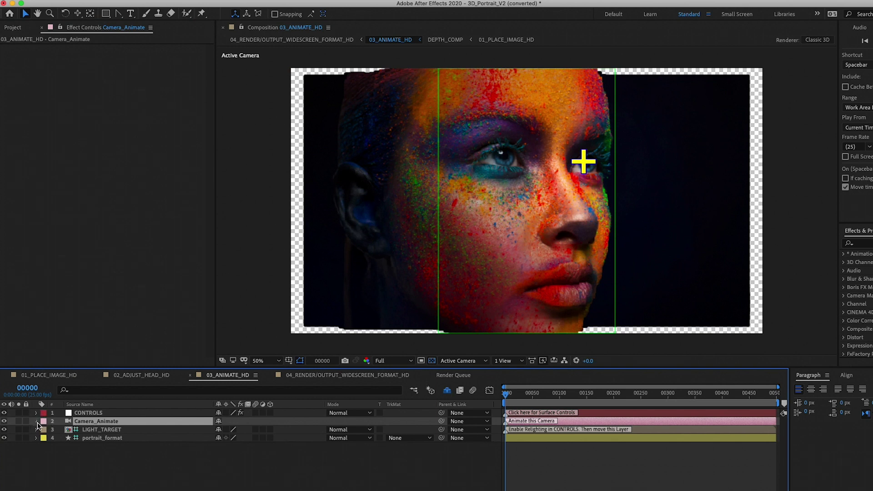
pyautogui.click(36, 422)
pyautogui.click(44, 430)
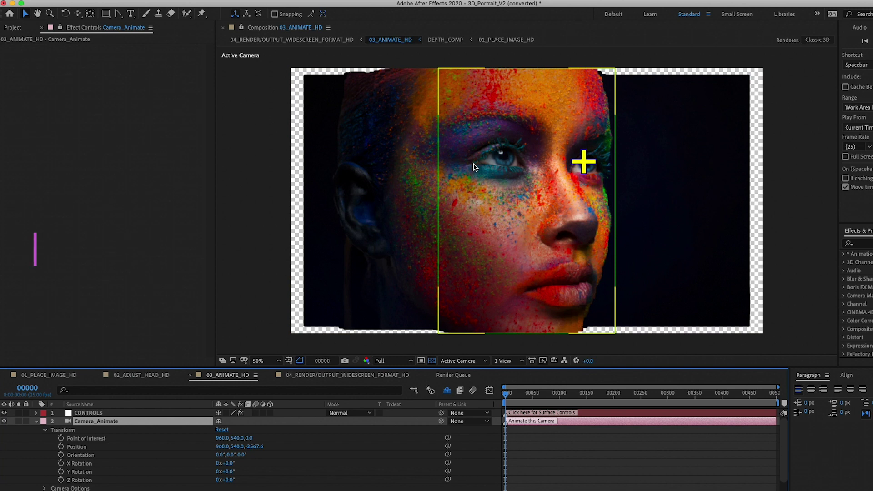
# Shift the camera sideways and vertically with the Track XY Camera tool, keeping the portrait roughly centred in the frame
pyautogui.press('c')
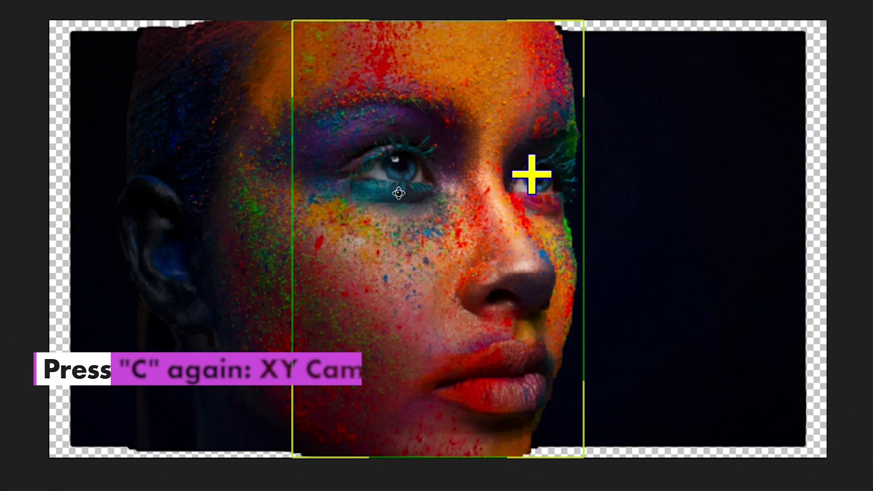
pyautogui.press('c')
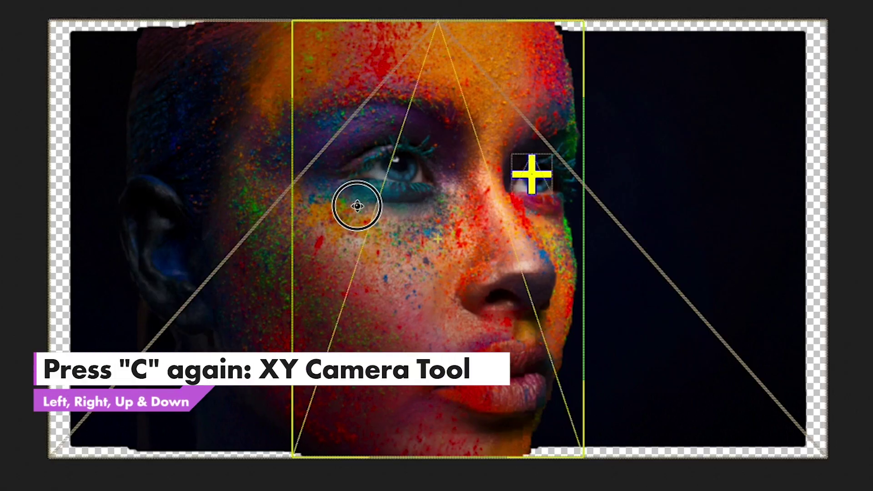
pyautogui.moveTo(355, 207); pyautogui.dragTo(354, 207)
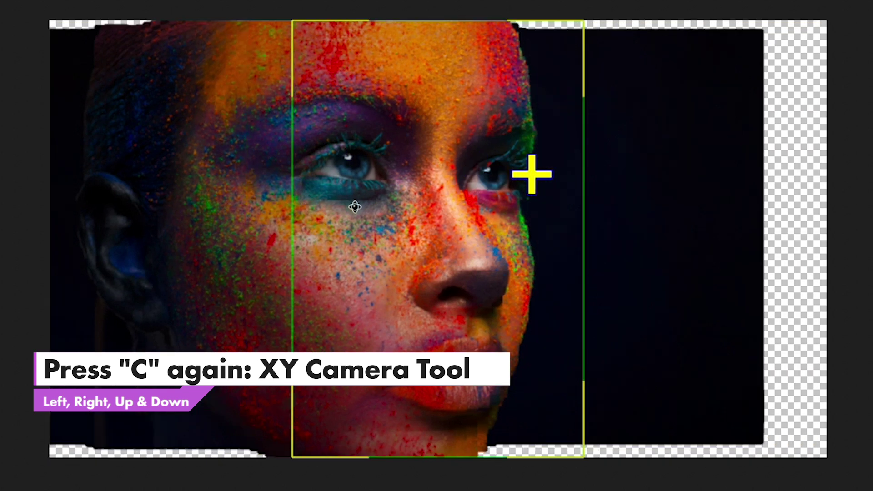
pyautogui.click(338, 214)
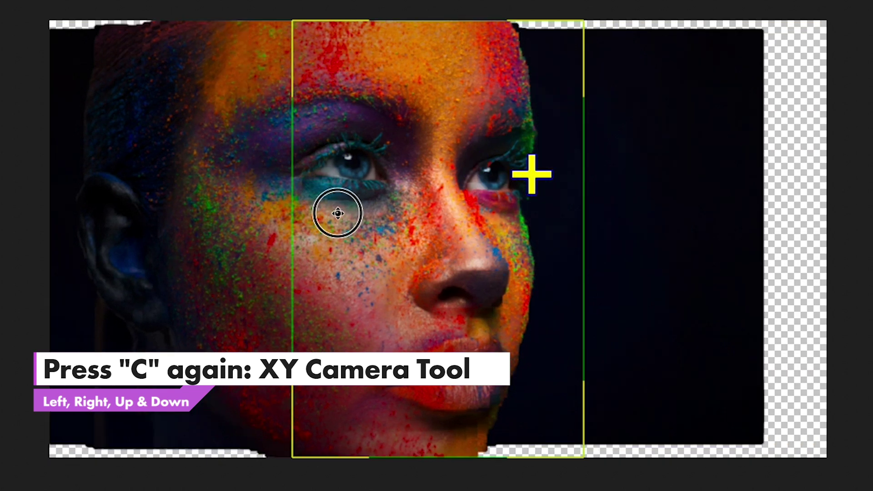
pyautogui.moveTo(413, 220); pyautogui.dragTo(415, 173)
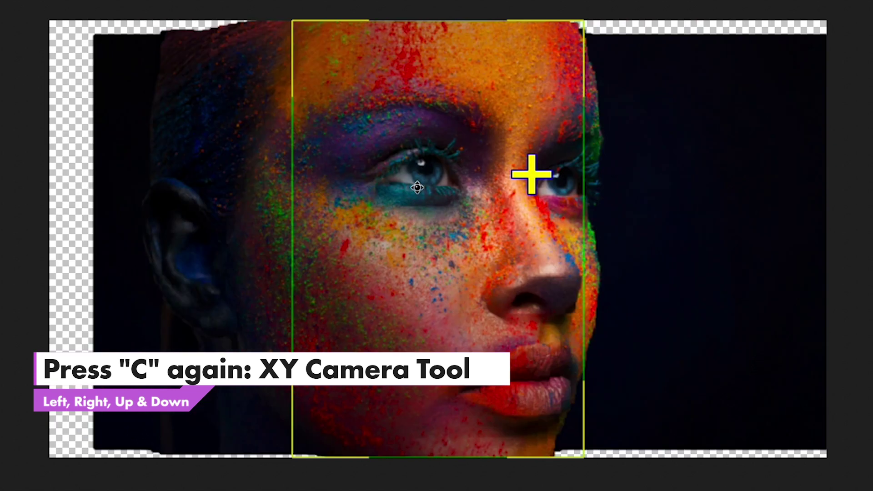
pyautogui.click(416, 222)
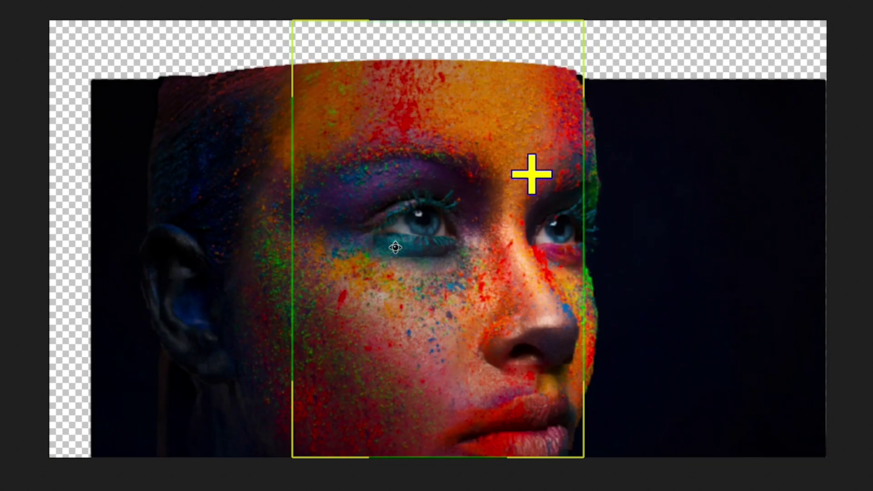
pyautogui.click(388, 259)
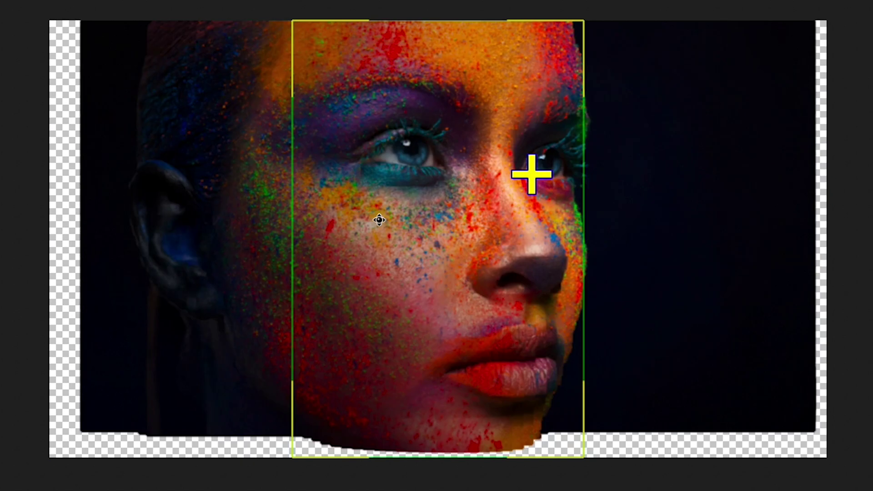
pyautogui.click(377, 230)
# Push the camera in with the Track Z Camera tool until the face fills the frame without transparent edges
pyautogui.press('c')
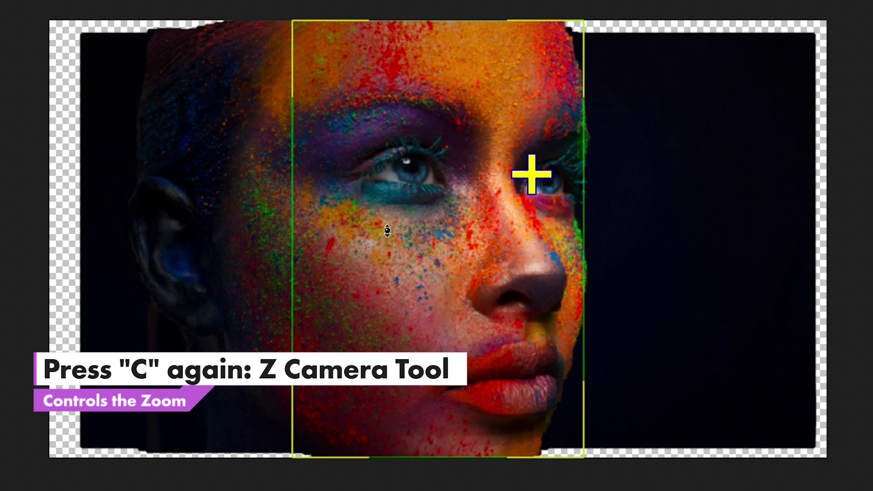
pyautogui.click(391, 248)
pyautogui.moveTo(391, 248); pyautogui.dragTo(396, 195)
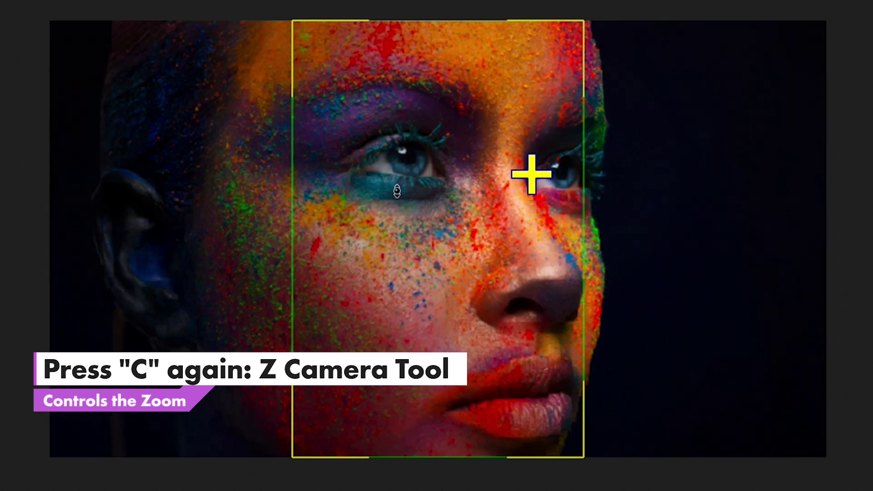
pyautogui.moveTo(397, 191); pyautogui.dragTo(388, 293)
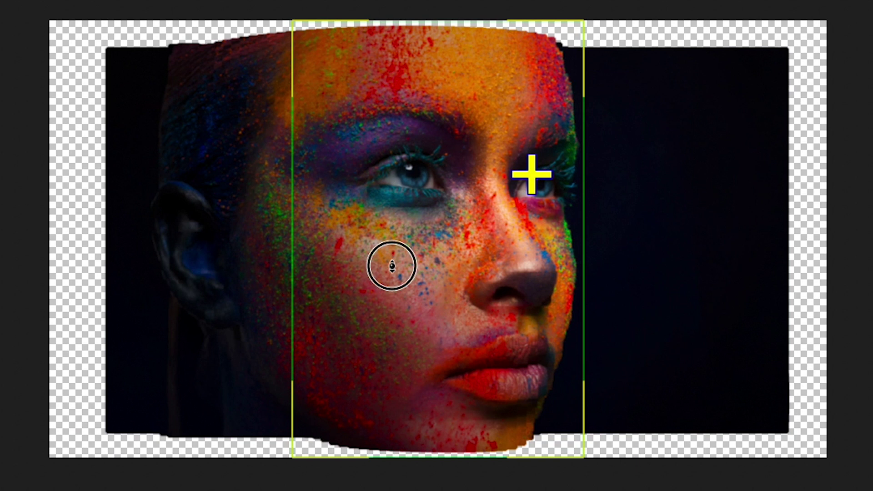
pyautogui.moveTo(392, 232); pyautogui.dragTo(406, 161)
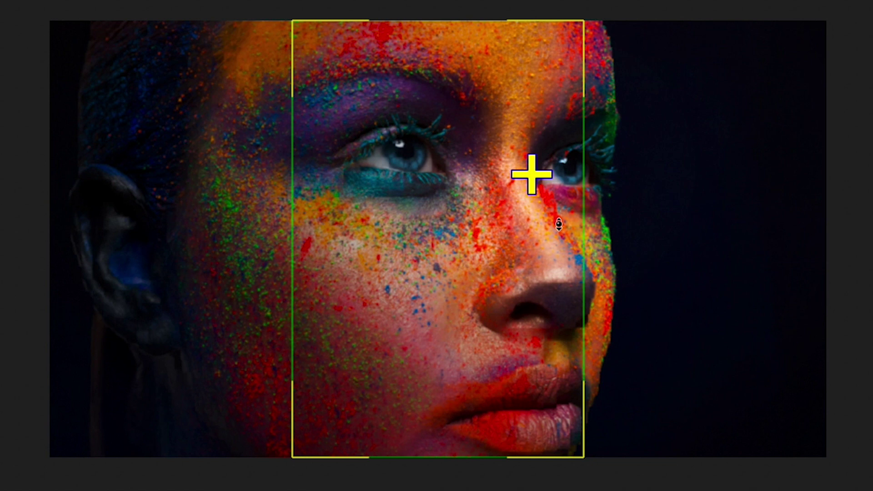
pyautogui.moveTo(558, 224); pyautogui.dragTo(560, 203)
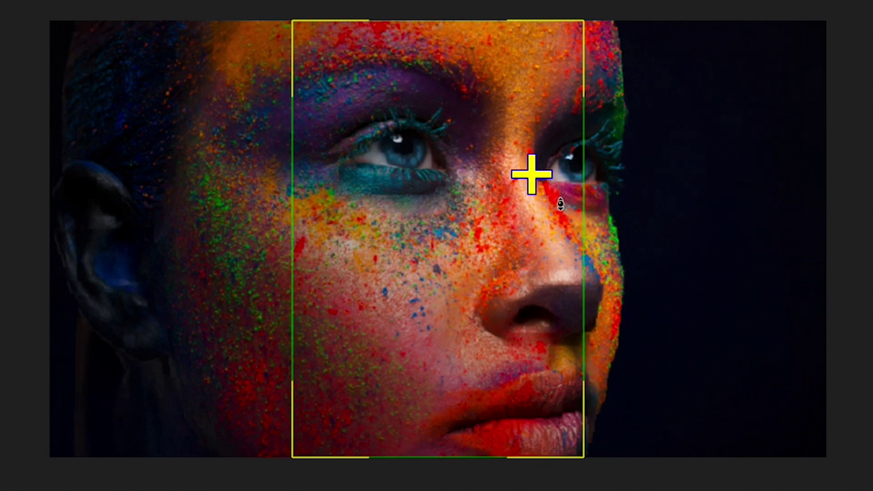
pyautogui.click(561, 188)
pyautogui.click(565, 171)
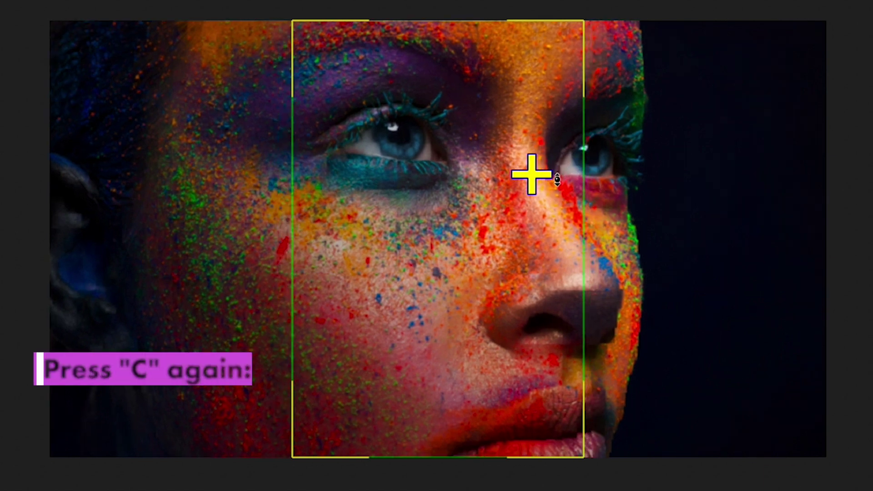
# Orbit the camera around the face with the Orbit Camera tool to a position of about 1439, 568, -1762
pyautogui.press('c')
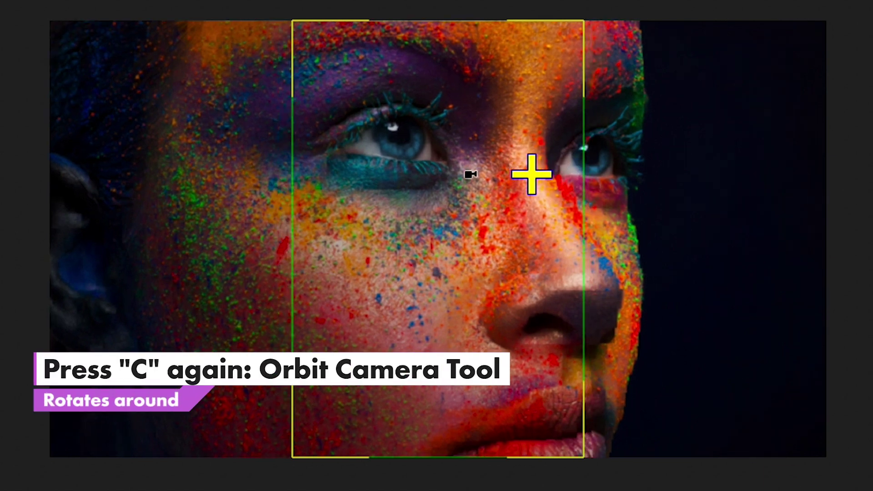
pyautogui.press('c')
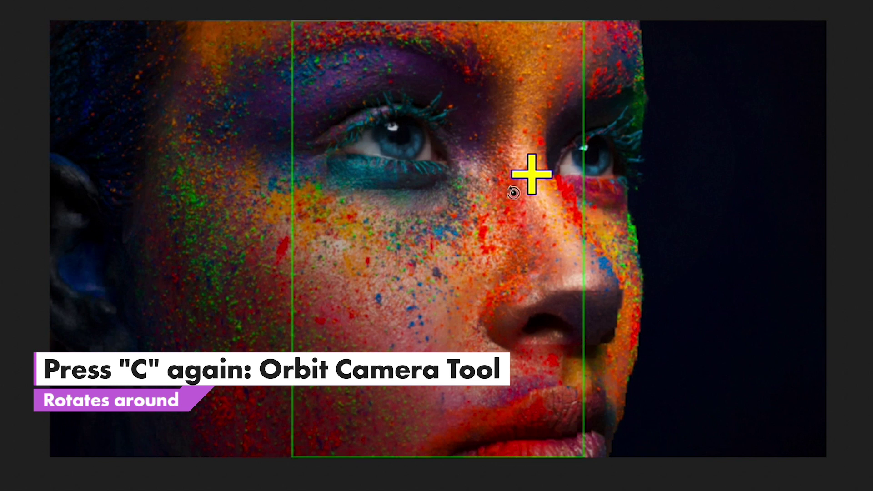
pyautogui.moveTo(508, 188); pyautogui.dragTo(499, 188)
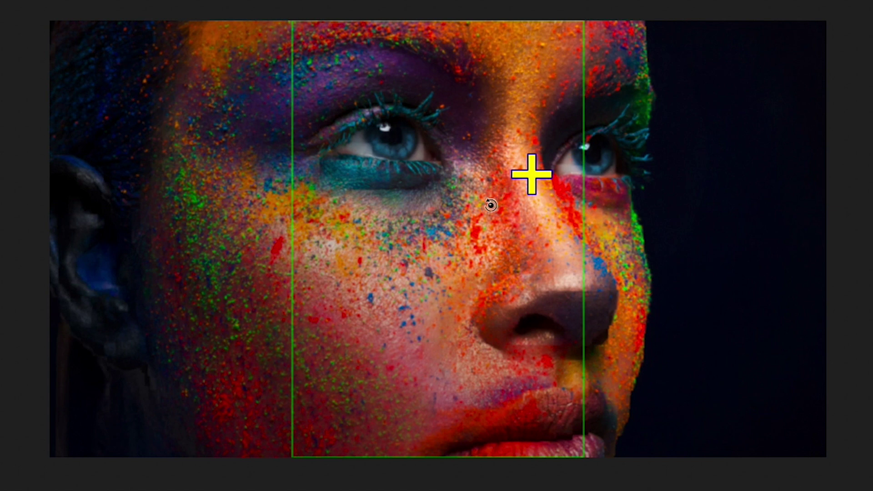
pyautogui.moveTo(490, 201); pyautogui.dragTo(483, 204)
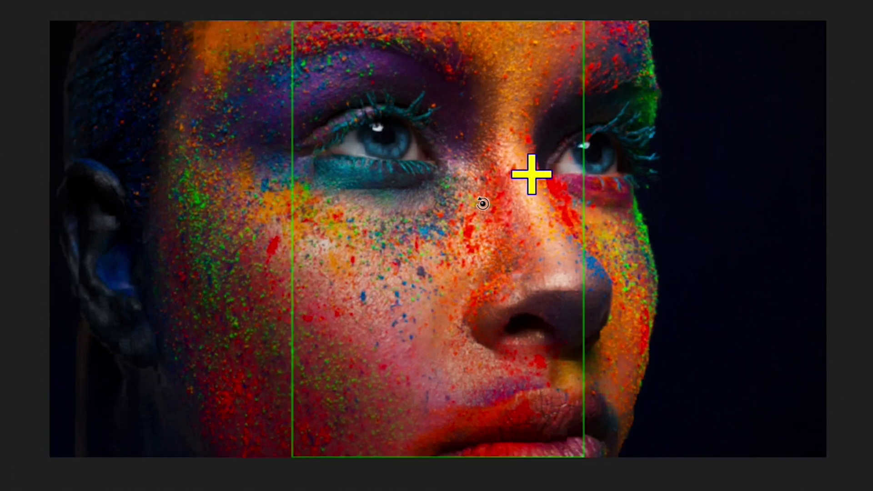
pyautogui.click(485, 203)
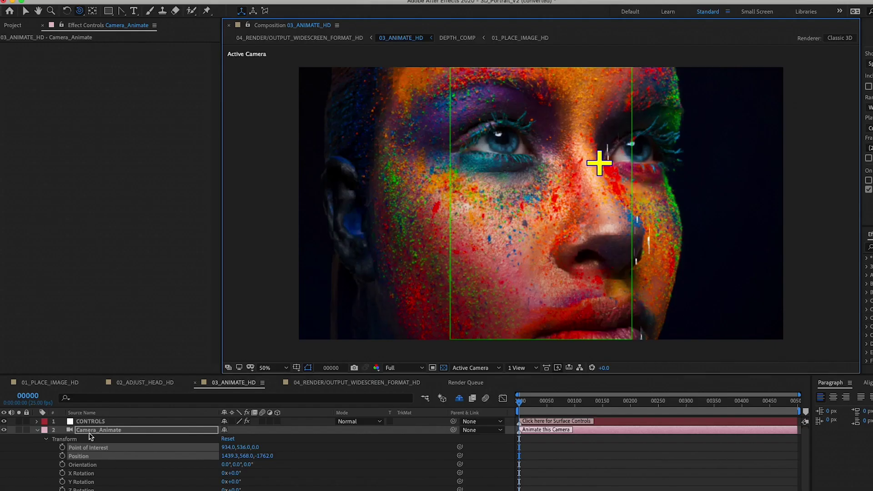
# Set the Resolution slider of the CONTROLS layer to 300
pyautogui.click(91, 422)
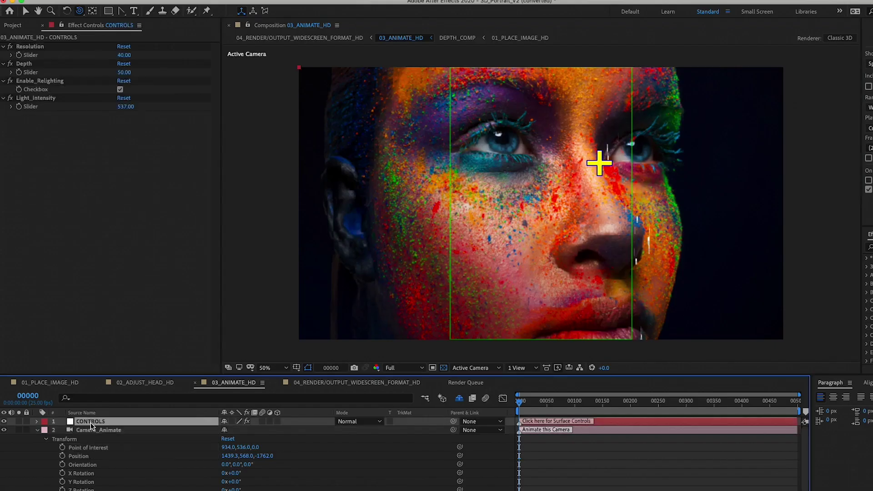
pyautogui.click(126, 55)
pyautogui.write('300')
pyautogui.press('Return')
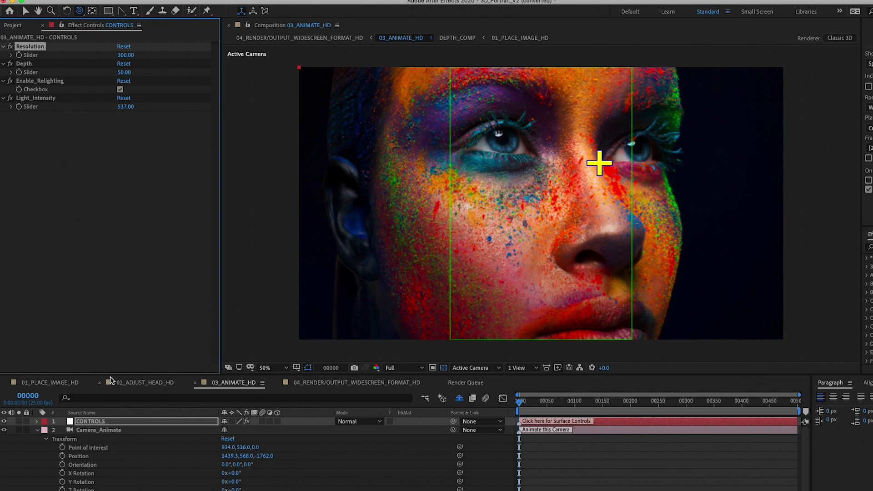
# Set starting keyframes for Camera_Animate's Point of Interest and Position at frame 0
pyautogui.click(65, 439)
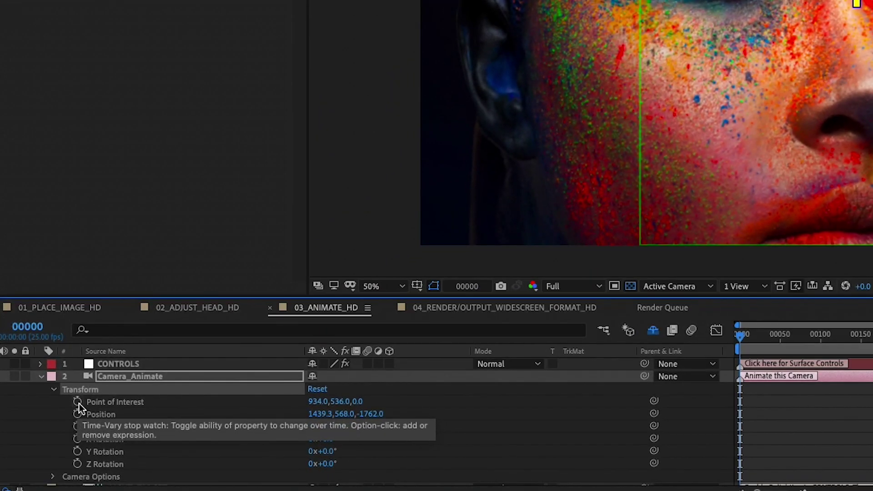
pyautogui.click(63, 448)
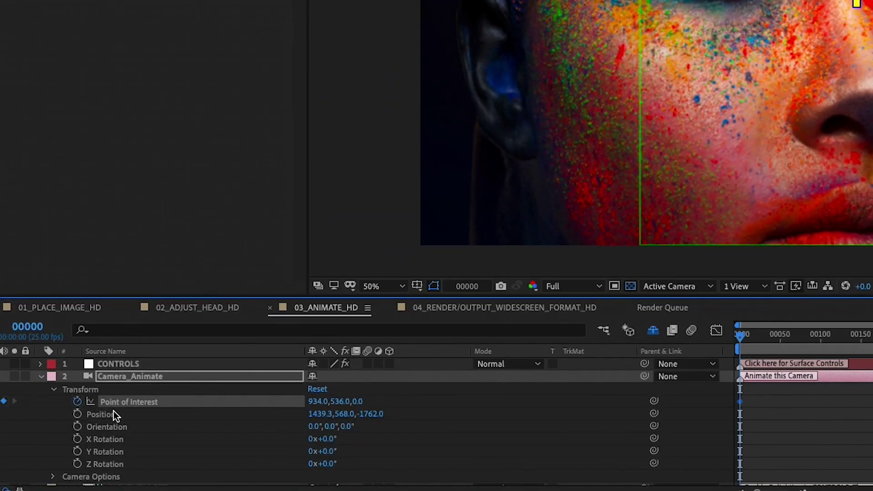
pyautogui.click(78, 418)
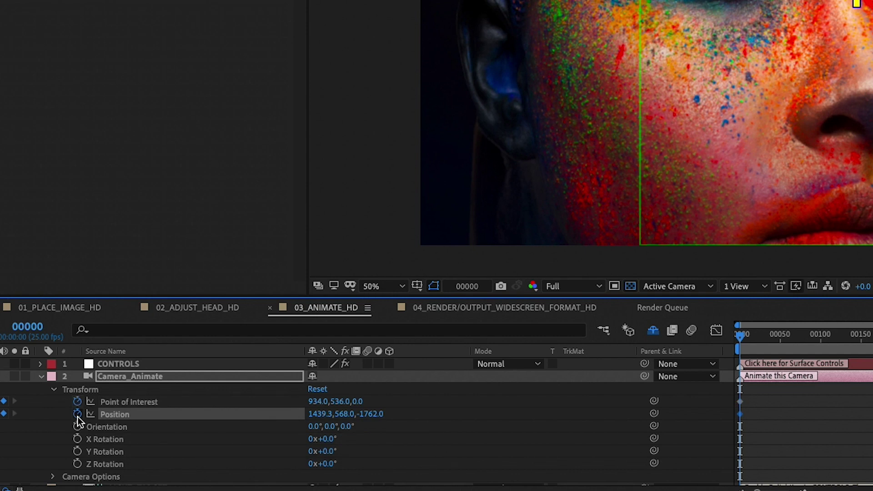
# Go to frame 125 and orbit the camera around the face to a position of about 1078, 632, -1825
pyautogui.moveTo(743, 335)
pyautogui.mouseDown()
pyautogui.moveTo(750, 336)
pyautogui.moveTo(730, 342)
pyautogui.mouseUp()
pyautogui.click(471, 290)
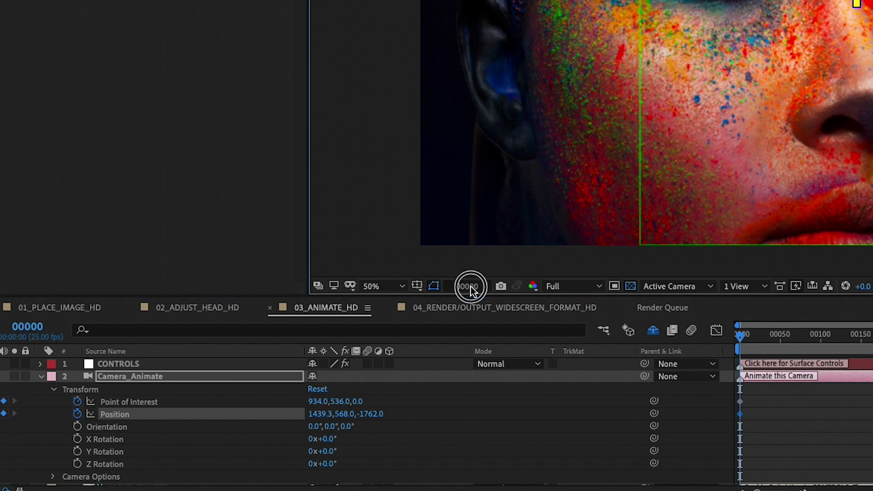
pyautogui.write('125')
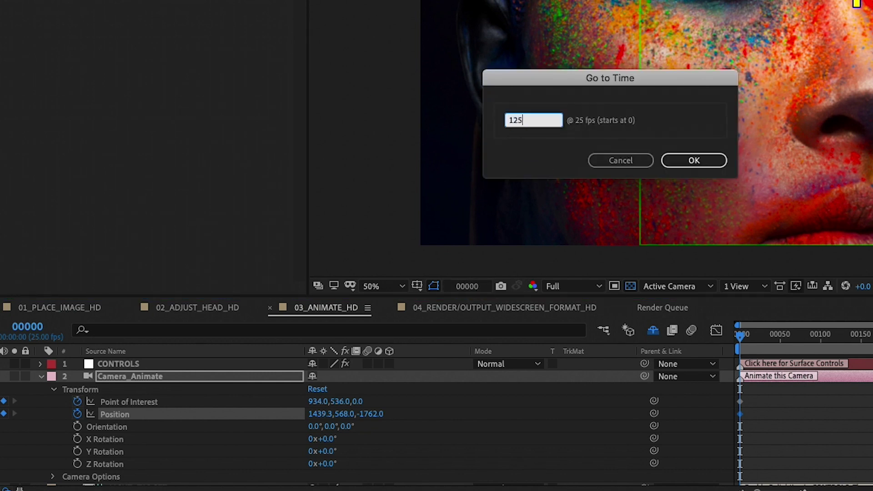
pyautogui.press('Return')
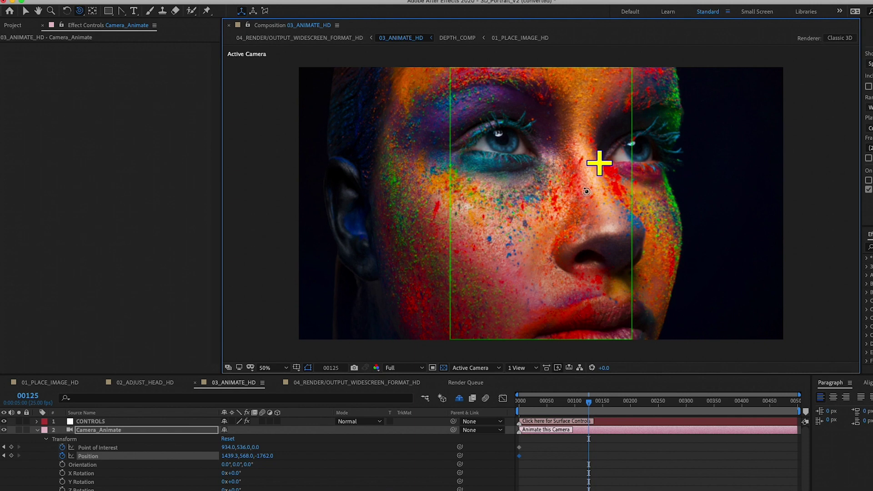
pyautogui.moveTo(528, 205); pyautogui.dragTo(537, 203)
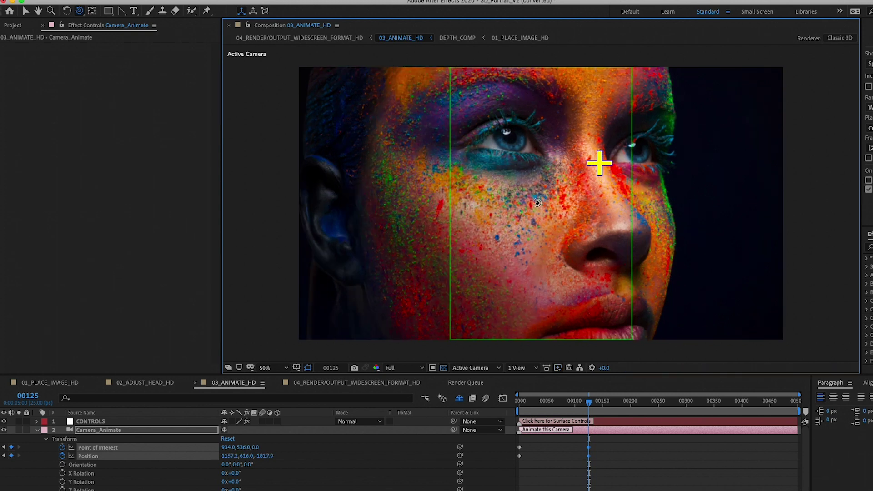
pyautogui.moveTo(537, 203); pyautogui.dragTo(537, 211)
# Pull the camera back at frame 125 with the Track Z Camera tool to a Z position of about -1945
pyautogui.press('c')
pyautogui.press('c')
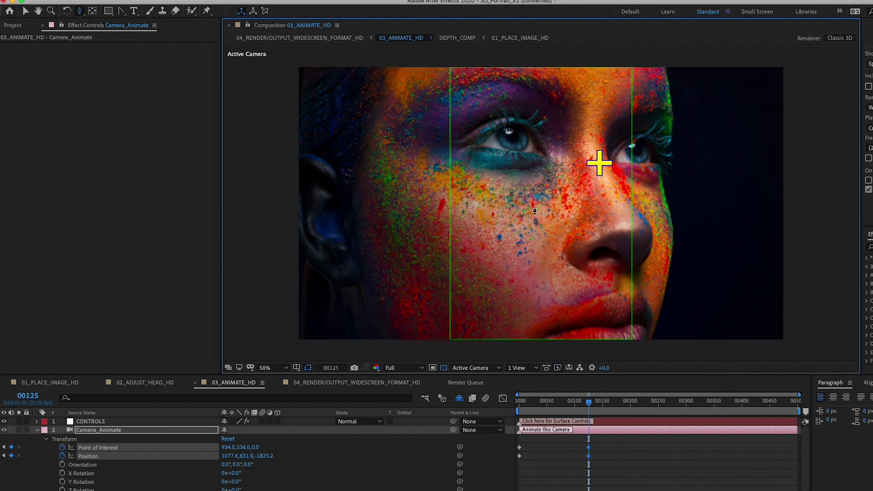
pyautogui.moveTo(535, 210); pyautogui.dragTo(535, 214)
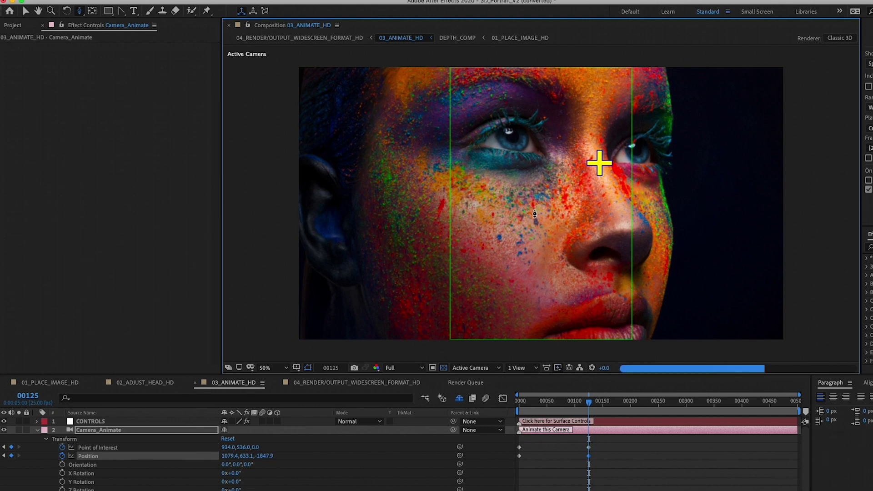
pyautogui.moveTo(535, 213); pyautogui.dragTo(535, 219)
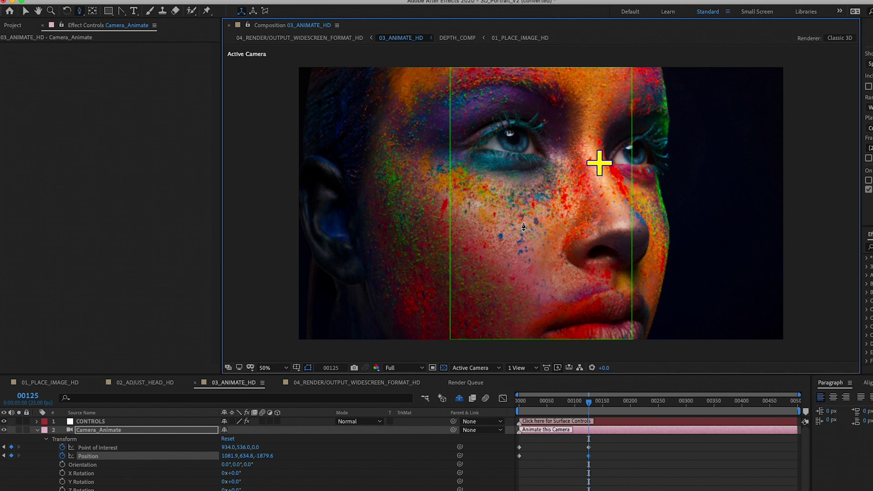
pyautogui.moveTo(519, 235); pyautogui.dragTo(517, 250)
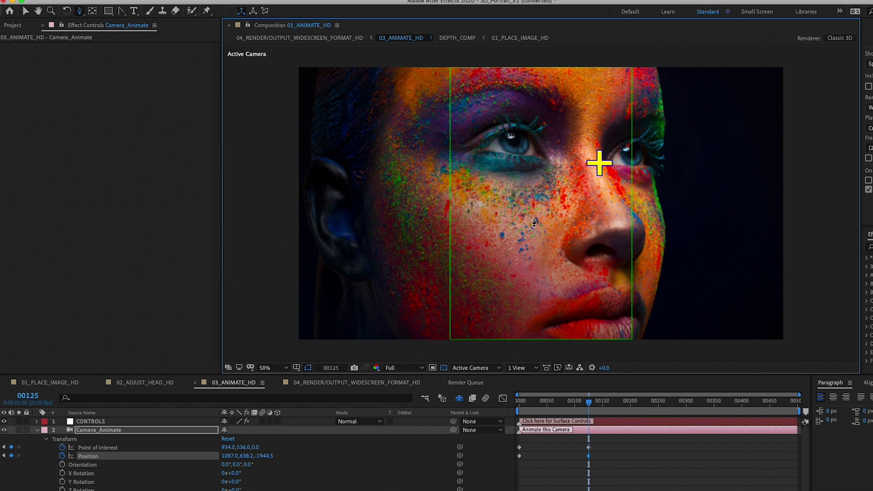
# Orbit the camera further around the face at frame 125 to a position of about 781, 672, -1942
pyautogui.press('c')
pyautogui.press('c')
pyautogui.moveTo(505, 233); pyautogui.dragTo(506, 233)
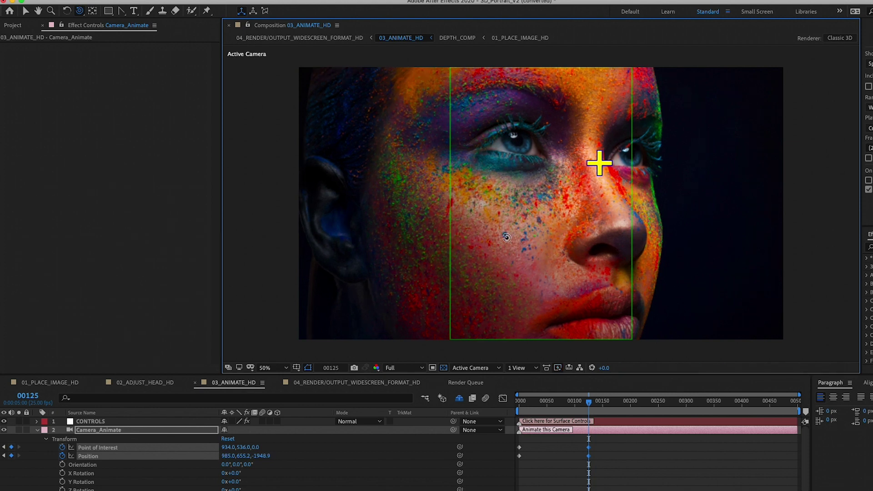
pyautogui.moveTo(506, 237); pyautogui.dragTo(523, 246)
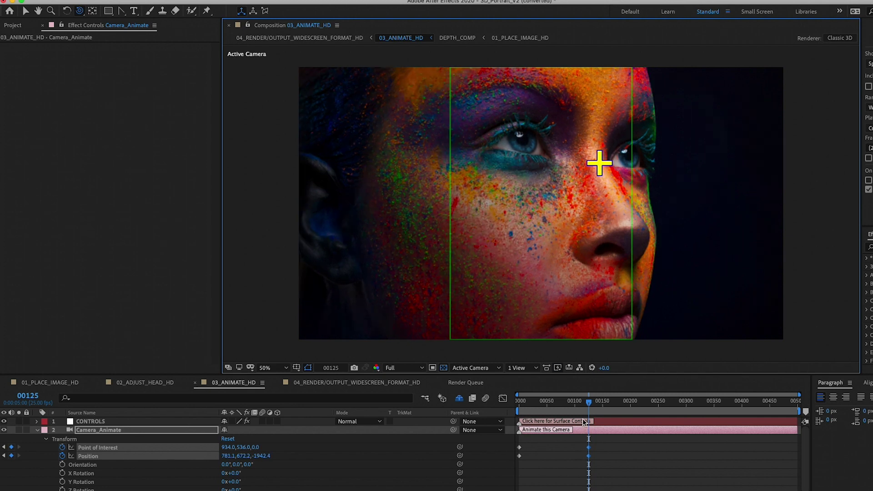
# Return to frame 0 and show the 04_RENDER/OUTPUT_WIDESCREEN_FORMAT_HD composition fitted to the viewer
pyautogui.click(589, 403)
pyautogui.moveTo(590, 406); pyautogui.dragTo(519, 404)
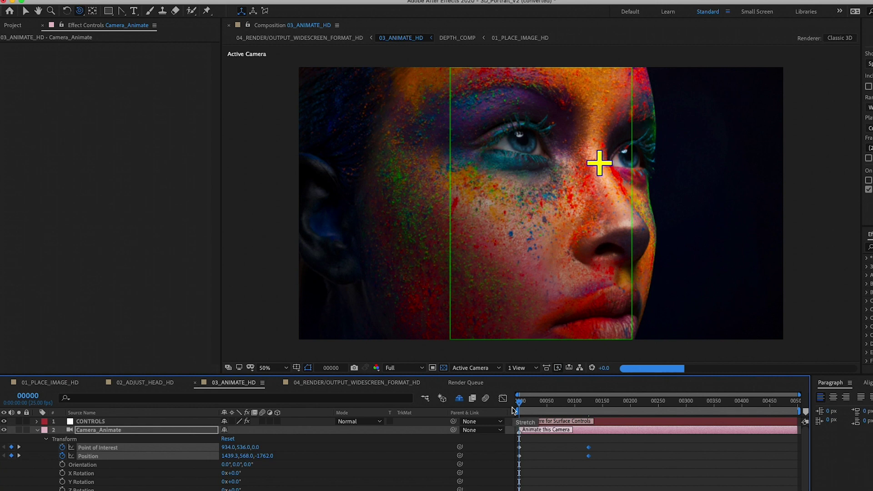
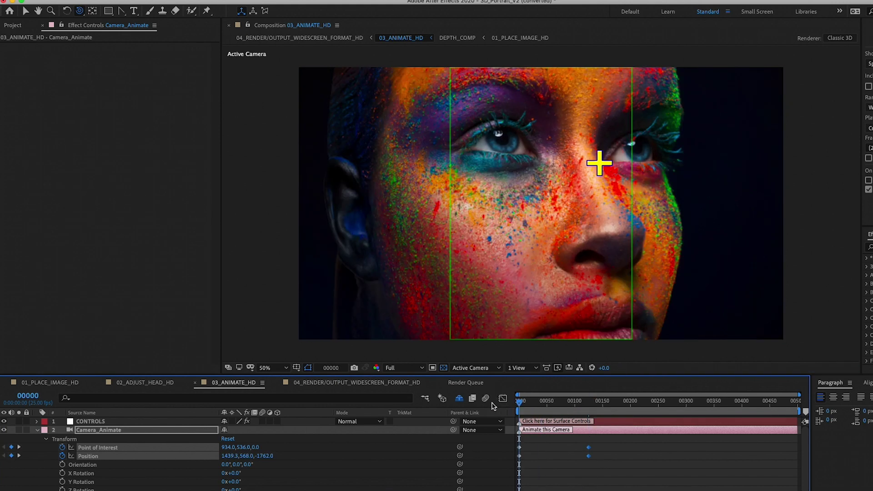
pyautogui.click(315, 384)
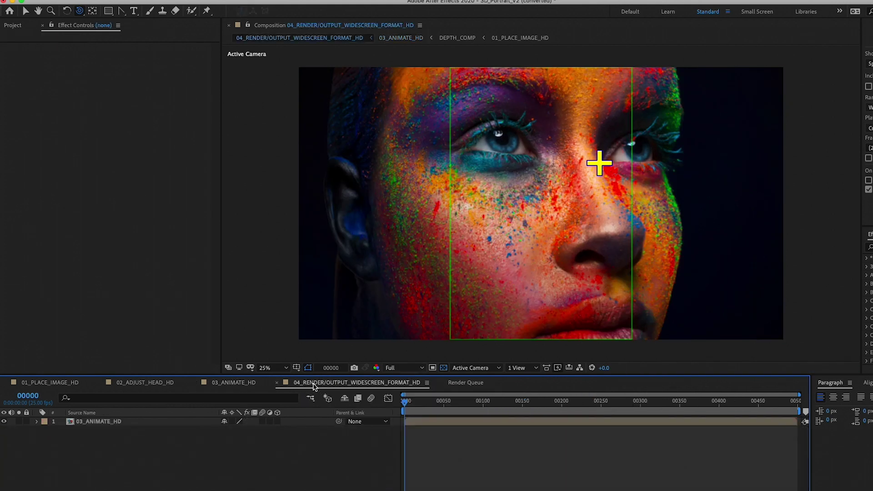
pyautogui.click(273, 368)
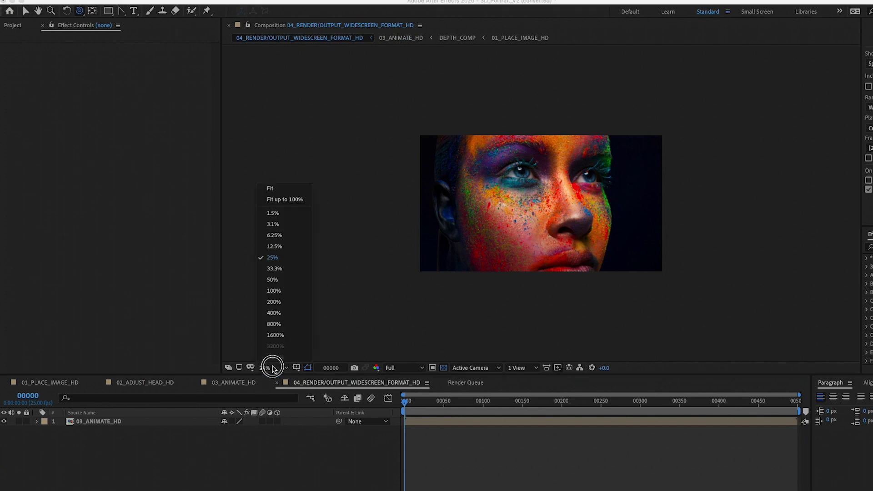
pyautogui.click(282, 190)
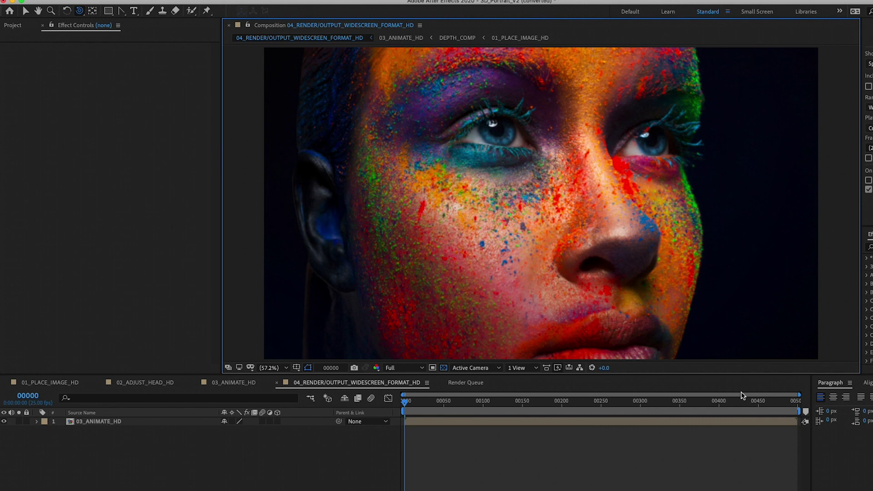
# Shorten the widescreen render composition's work area to end at frame 125
pyautogui.click(331, 368)
pyautogui.write('125')
pyautogui.press('Return')
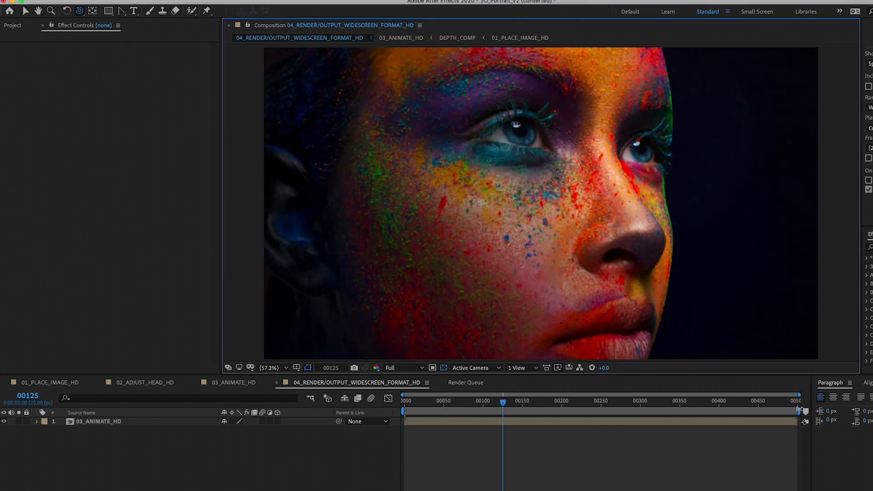
pyautogui.moveTo(799, 410); pyautogui.dragTo(505, 427)
# Preview the camera animation from frame 0 in the widescreen render composition
pyautogui.moveTo(454, 406); pyautogui.dragTo(386, 414)
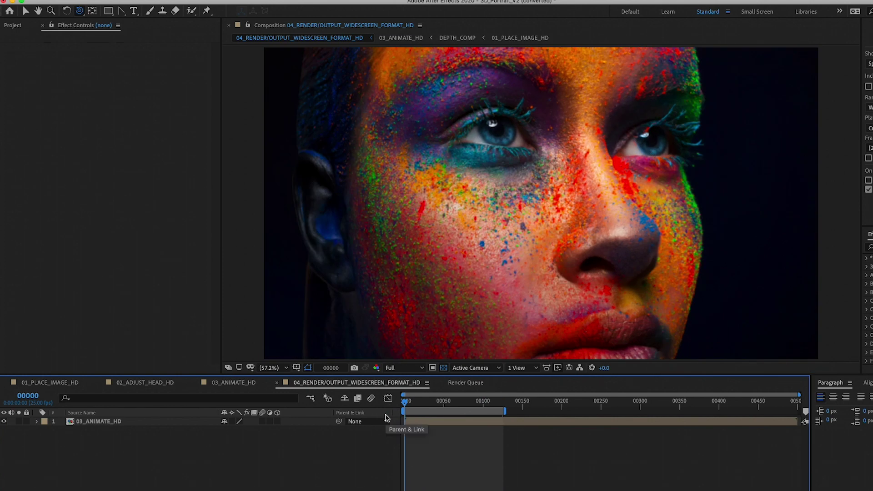
pyautogui.press('space')
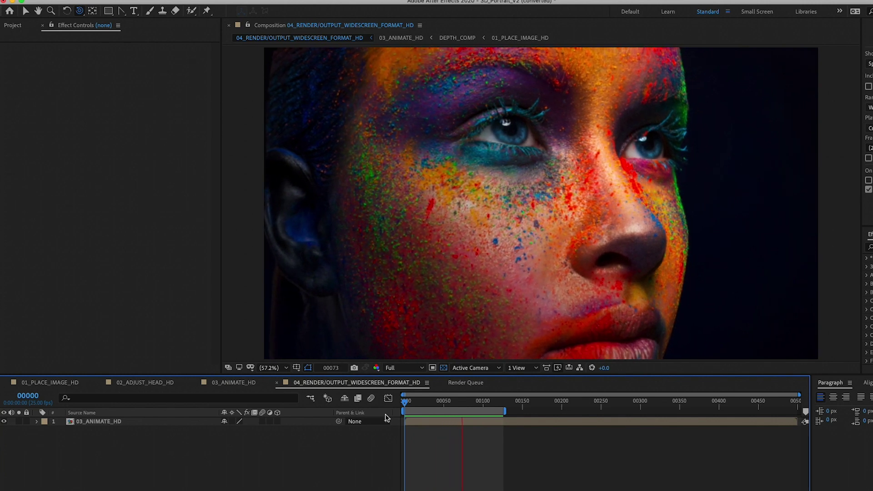
pyautogui.press('space')
pyautogui.click(87, 3)
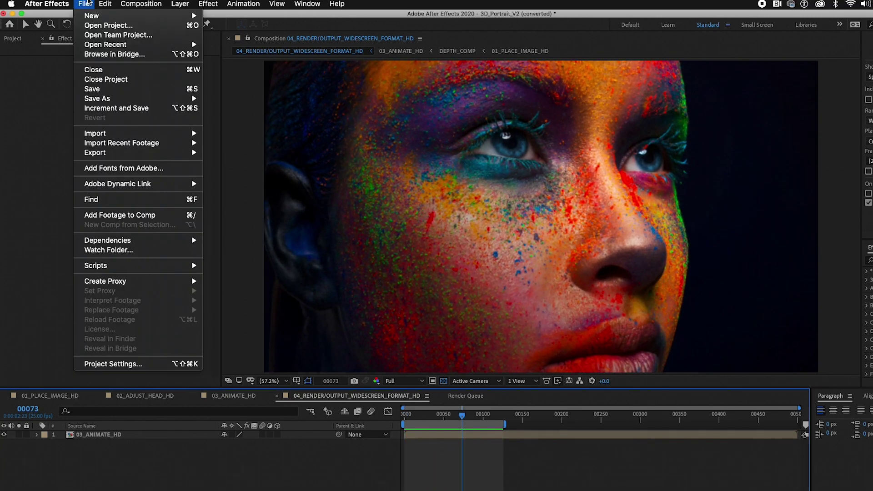
pyautogui.moveTo(116, 154)
pyautogui.click(31, 280)
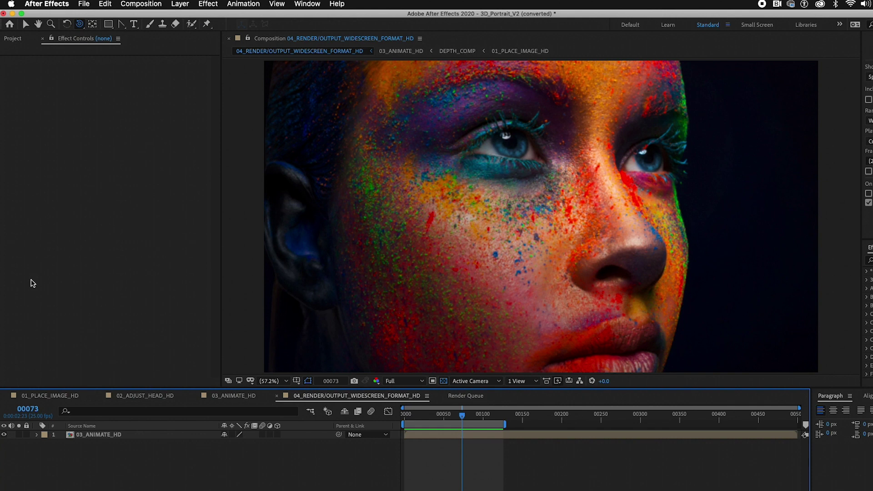
# Save the project as 3D_Portrait_V2colorful-woman.aep in Project_Folder
pyautogui.press('super+s')
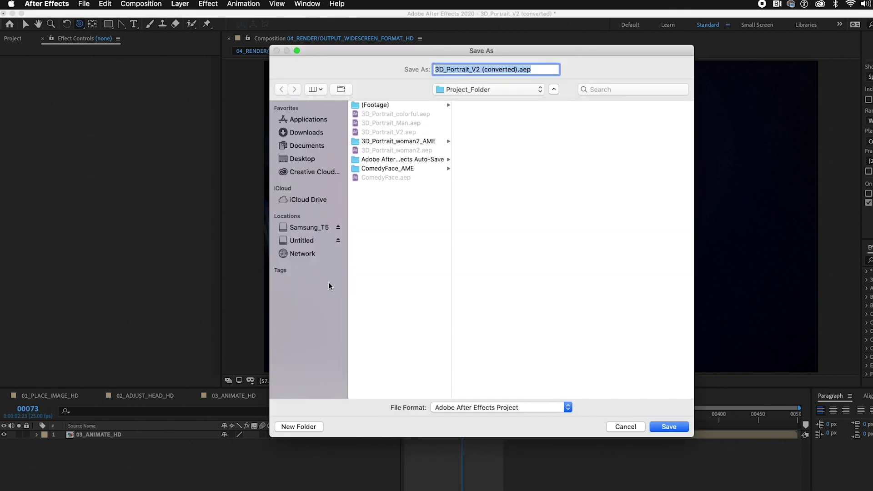
pyautogui.click(497, 69)
pyautogui.click(483, 71)
pyautogui.moveTo(482, 70); pyautogui.dragTo(517, 72)
pyautogui.write('colorful-wo')
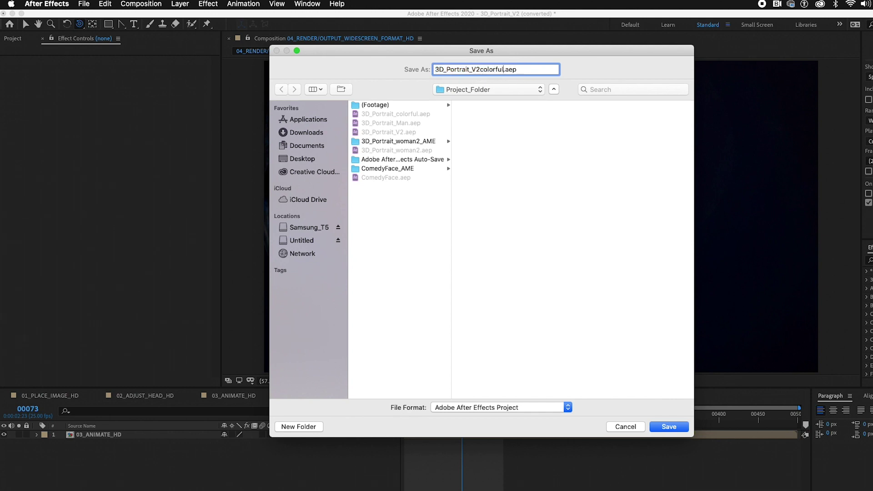
pyautogui.write('man')
pyautogui.press('Return')
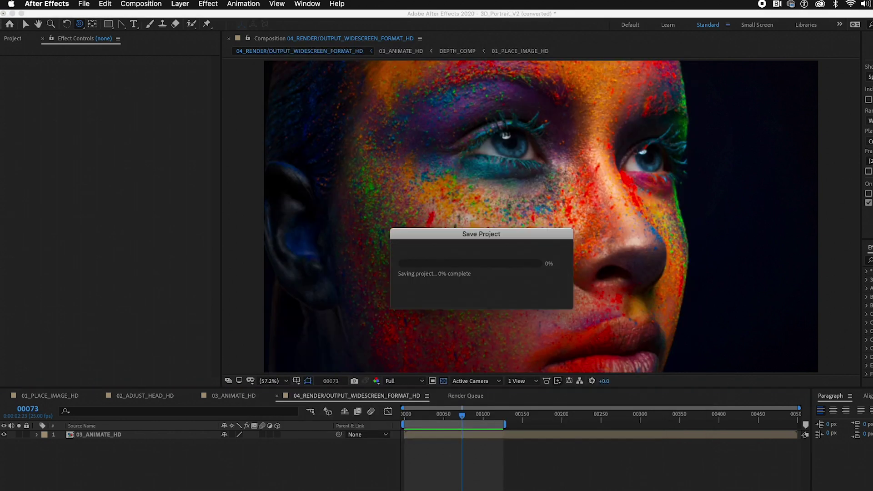
# Open the recent project 3D_Portrait_Man.aep
pyautogui.click(84, 4)
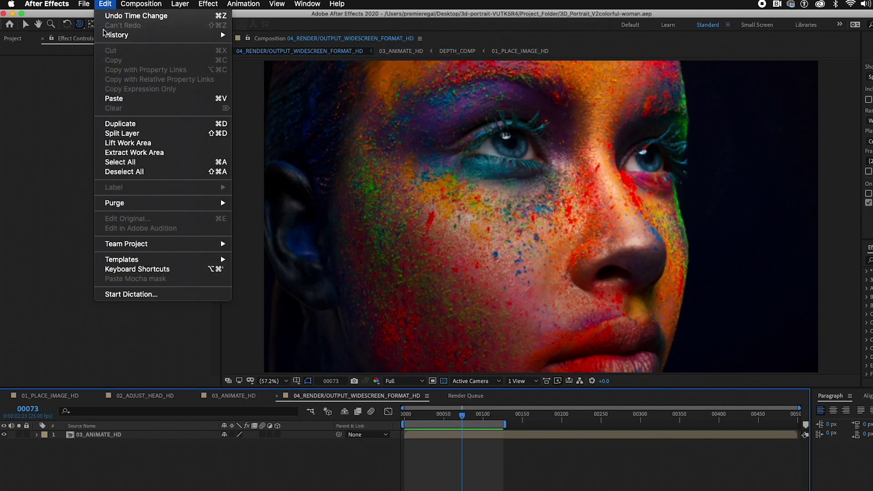
pyautogui.moveTo(103, 47)
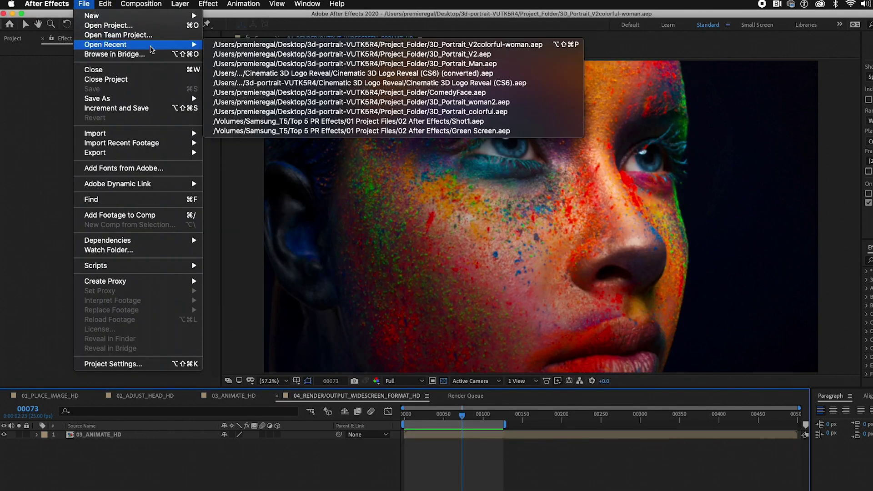
pyautogui.click(291, 66)
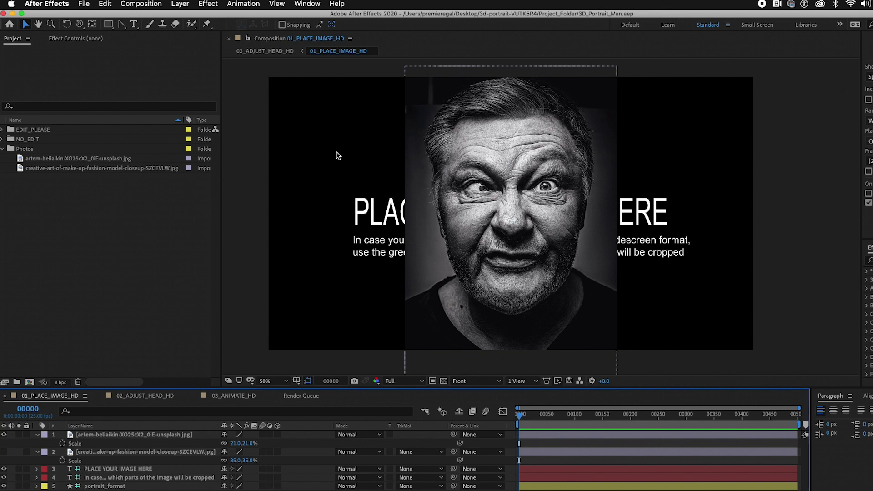
# Examine the chosen first preset and the SET_1ST_FRONT_MASKS layer's face masks in the 02_ADJUST_HEAD_HD composition
pyautogui.click(144, 398)
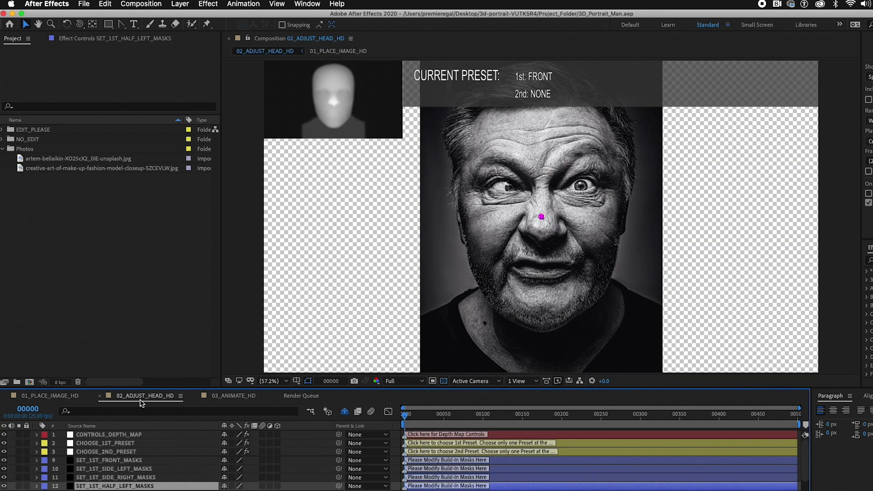
pyautogui.click(121, 443)
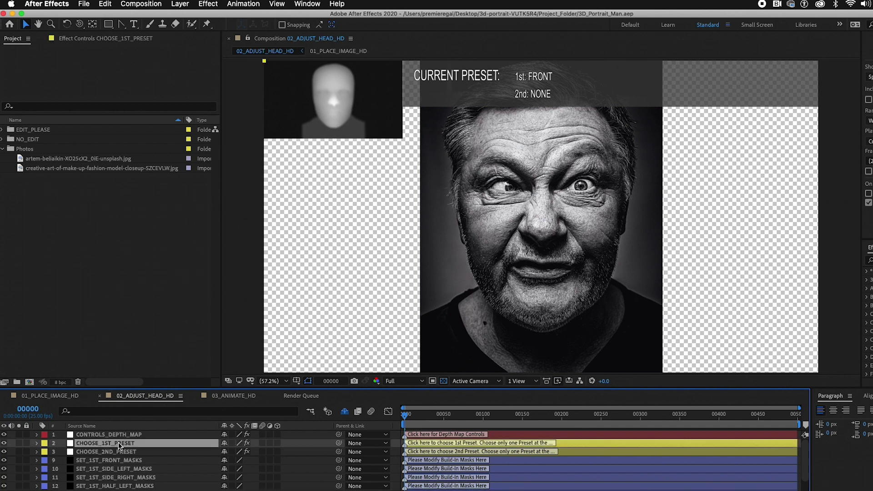
pyautogui.click(91, 39)
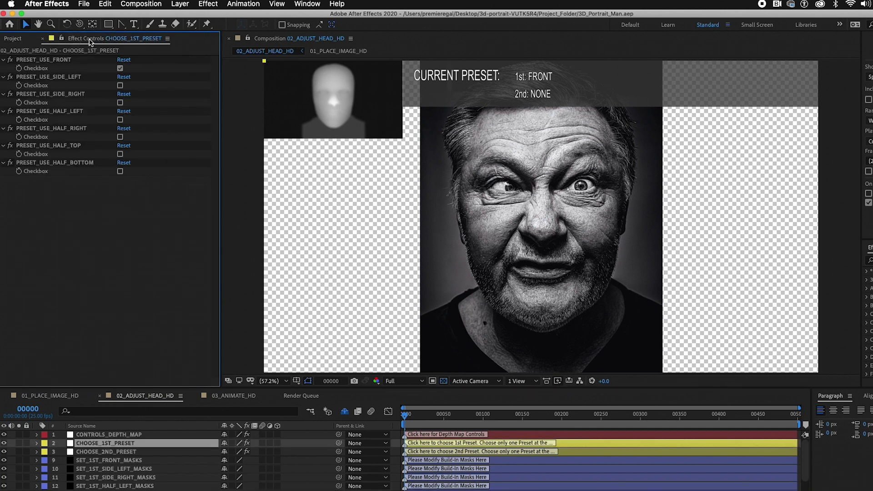
pyautogui.click(64, 61)
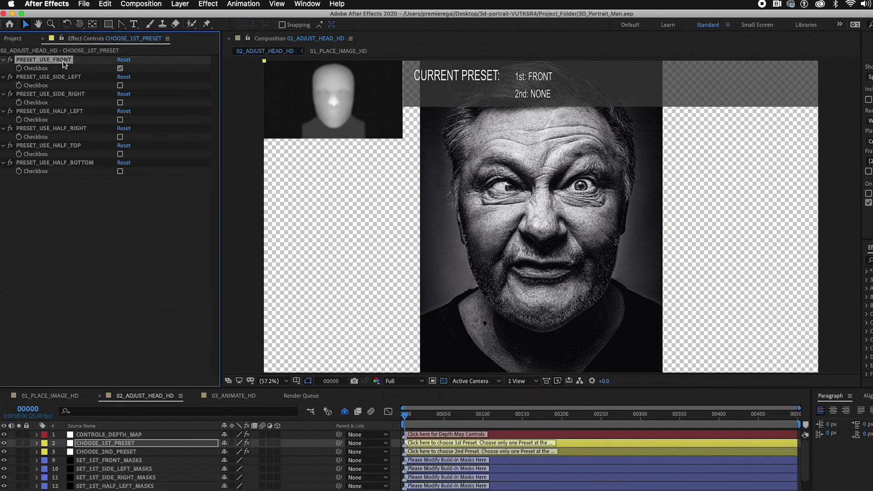
pyautogui.click(94, 460)
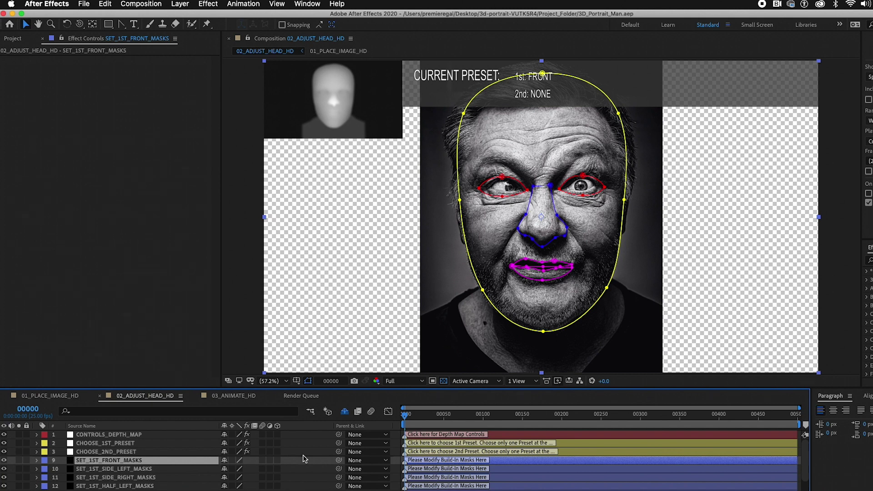
# Check the man's camera move in 03_ANIMATE_HD near frame 123 and extend the work area to about frame 325
pyautogui.click(233, 395)
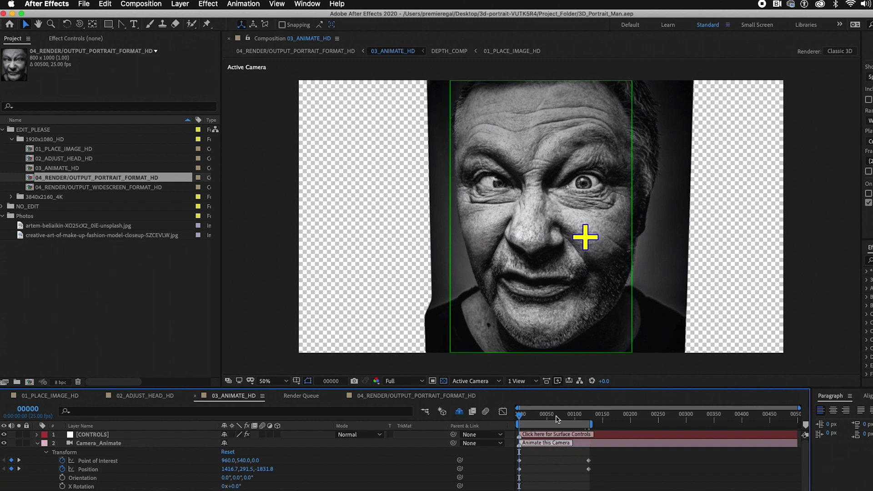
pyautogui.click(588, 418)
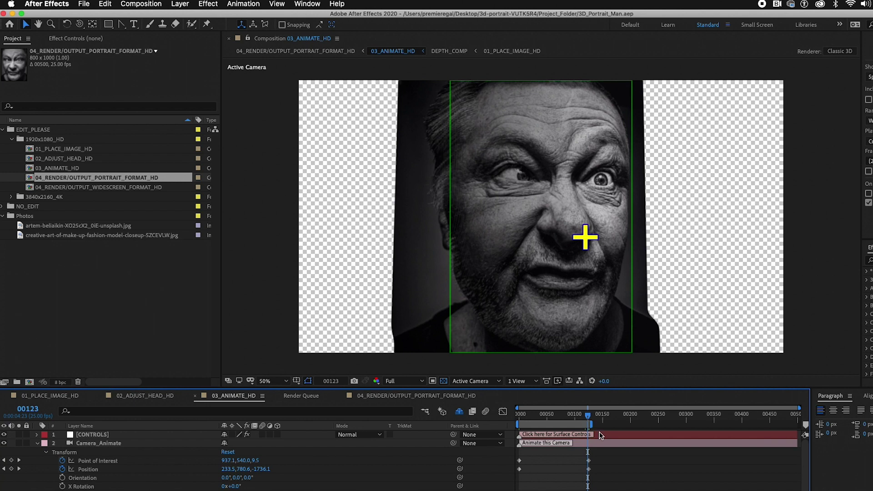
pyautogui.click(594, 426)
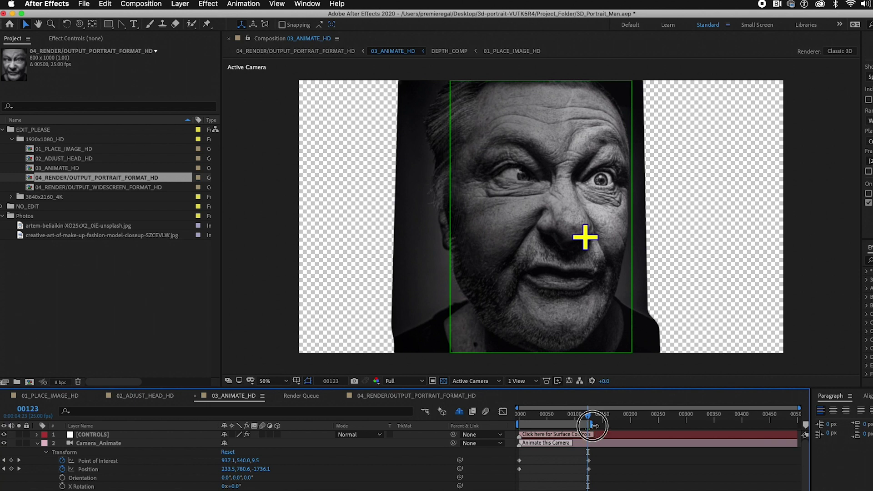
pyautogui.moveTo(593, 426); pyautogui.dragTo(703, 433)
# Copy Camera_Animate's frame 0 Point of Interest and Position keyframes to frame 250 in 03_ANIMATE_HD
pyautogui.click(331, 382)
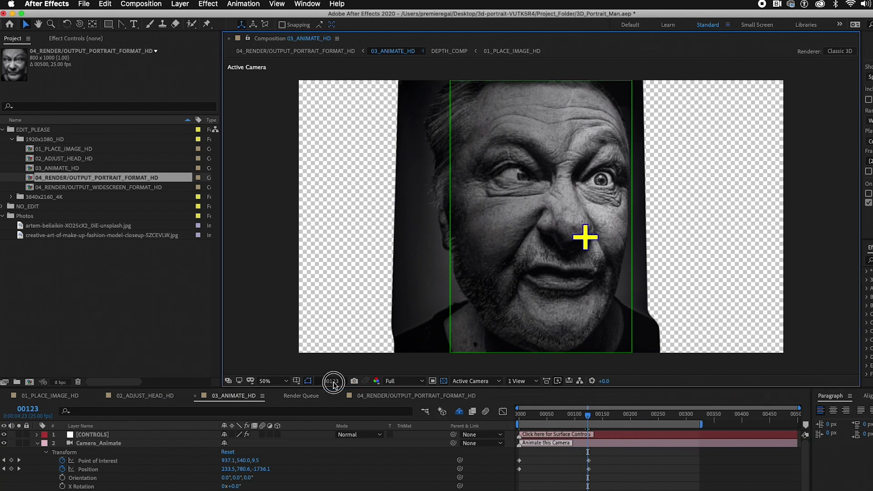
pyautogui.write('250')
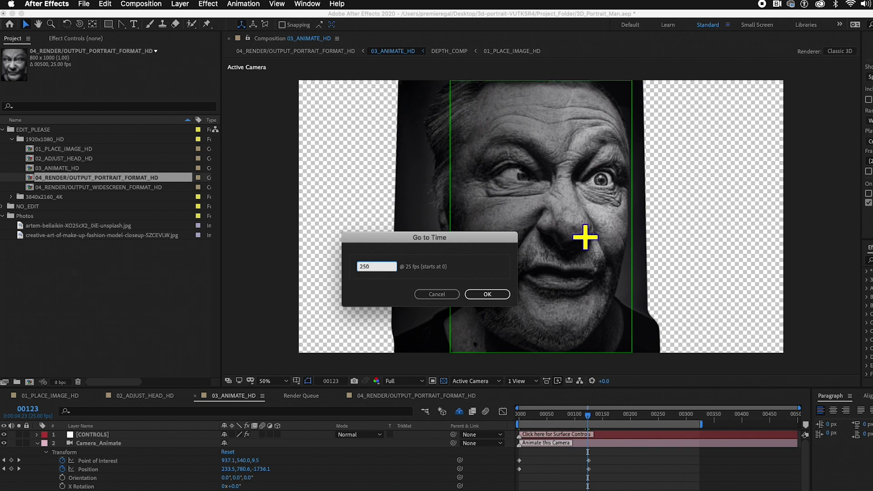
pyautogui.press('Return')
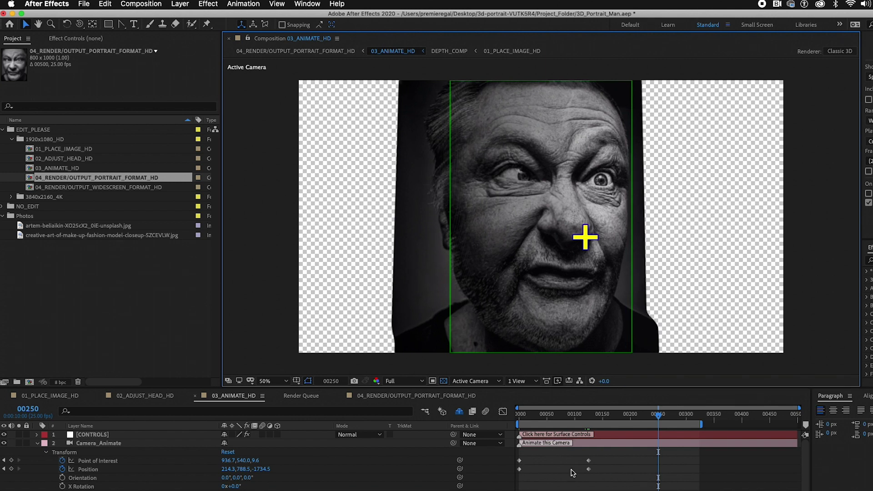
pyautogui.moveTo(529, 479); pyautogui.dragTo(507, 451)
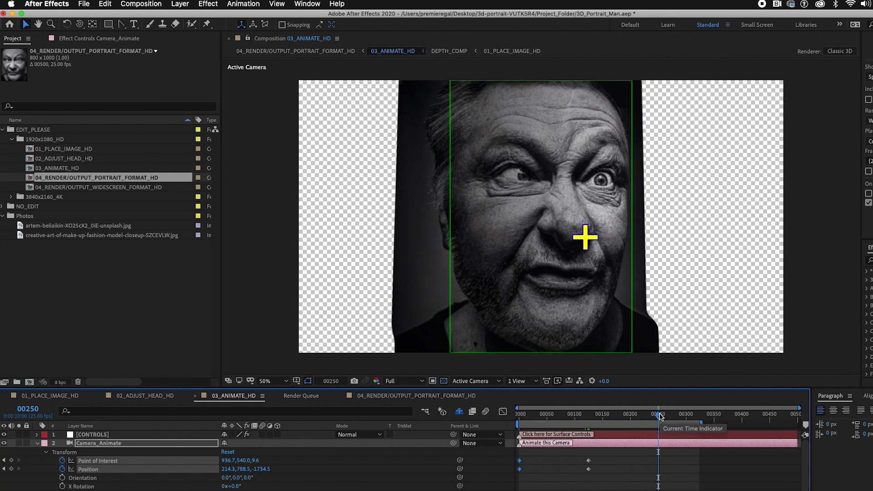
pyautogui.press('super+v')
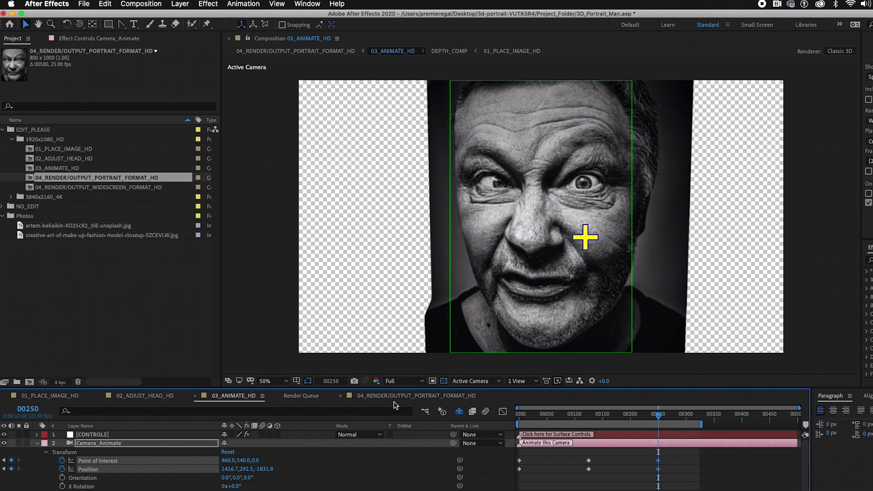
# Compare the portrait and widescreen render compositions, finishing on 04_RENDER/OUTPUT_PORTRAIT_FORMAT_HD
pyautogui.click(376, 397)
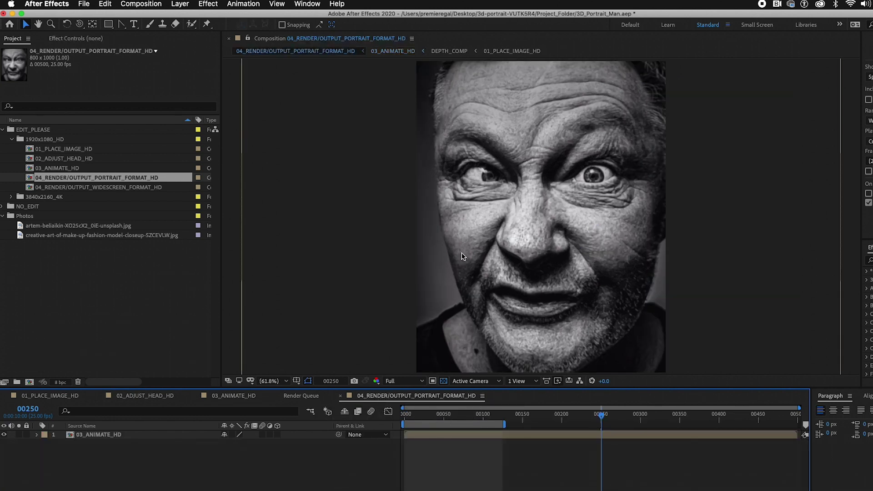
pyautogui.click(49, 188)
pyautogui.doubleClick(28, 187)
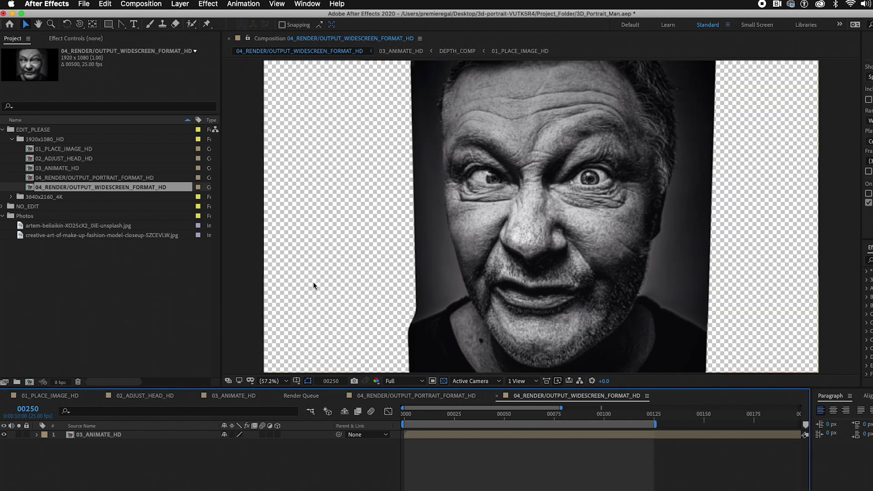
pyautogui.doubleClick(47, 179)
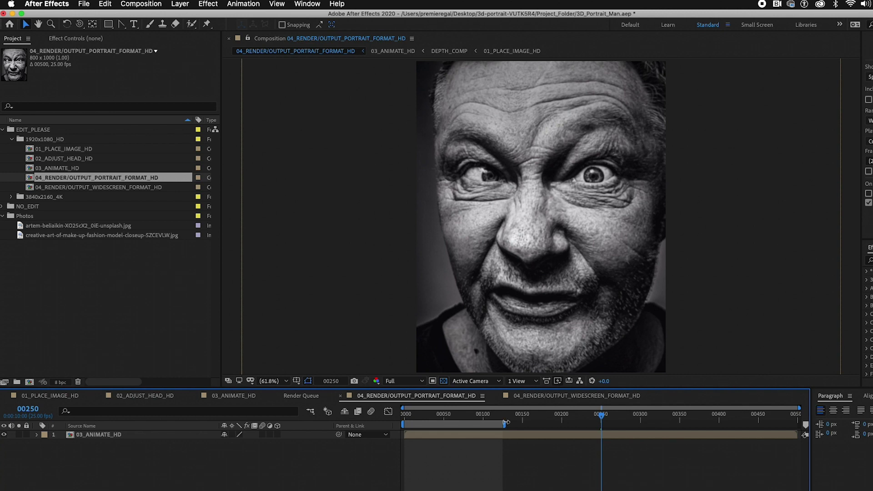
# Review the composition settings of 04_RENDER/OUTPUT_PORTRAIT_FORMAT_HD, including its frame size and duration
pyautogui.click(482, 396)
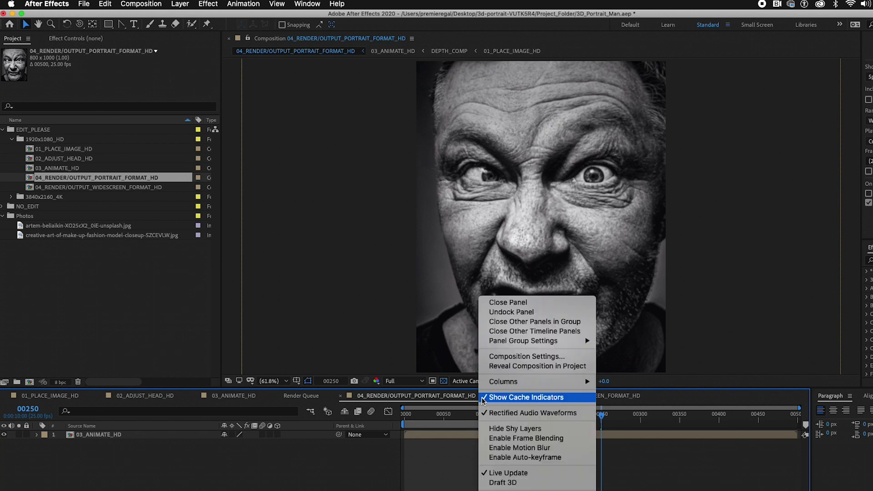
pyautogui.click(503, 358)
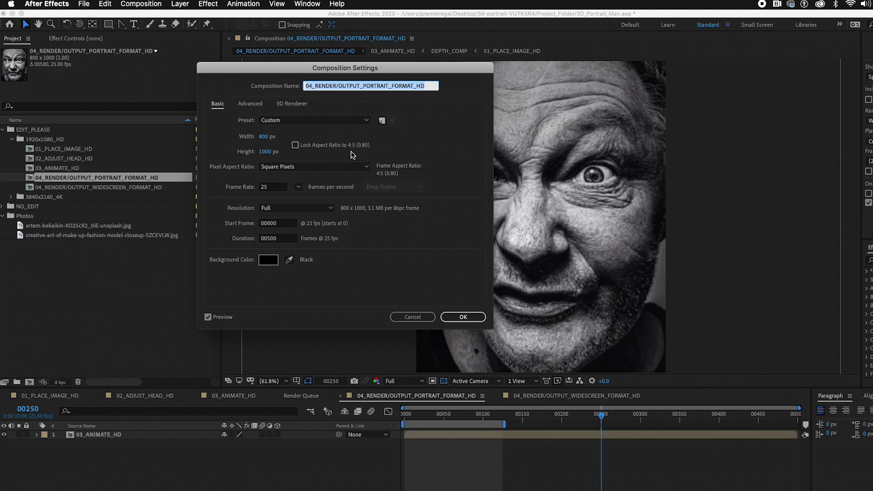
pyautogui.click(465, 318)
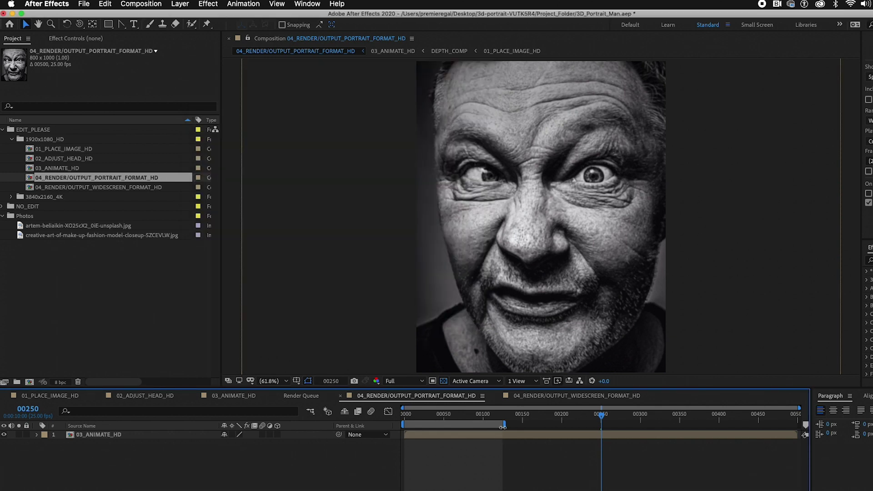
# Extend the portrait render composition's work area to frame 250 and preview the animation from frame 0
pyautogui.moveTo(505, 426)
pyautogui.mouseDown()
pyautogui.moveTo(571, 425)
pyautogui.moveTo(494, 427)
pyautogui.moveTo(599, 426)
pyautogui.moveTo(604, 435)
pyautogui.mouseUp()
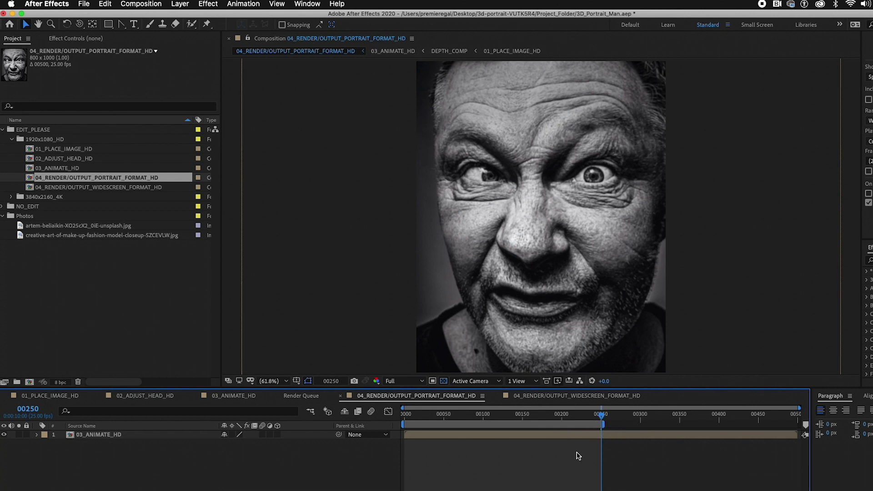
pyautogui.press('space')
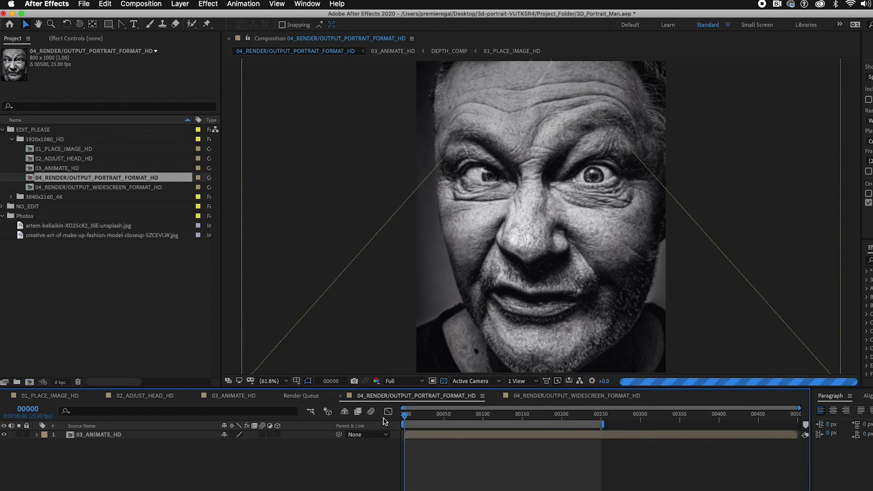